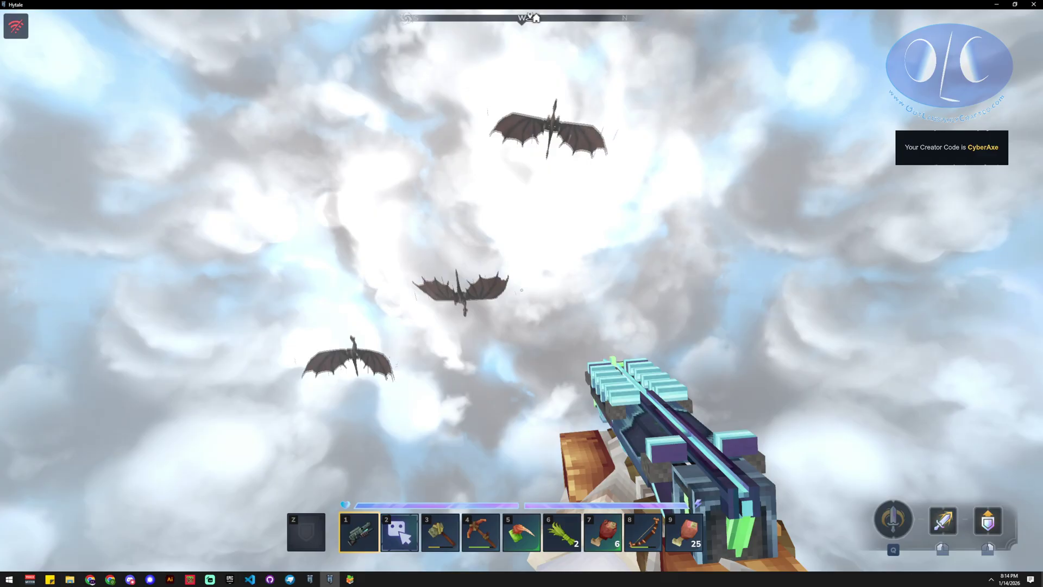
- Switch to Blockbench and examine the cyberdragon model and its part hierarchy
{"action": "key", "text": "super"}
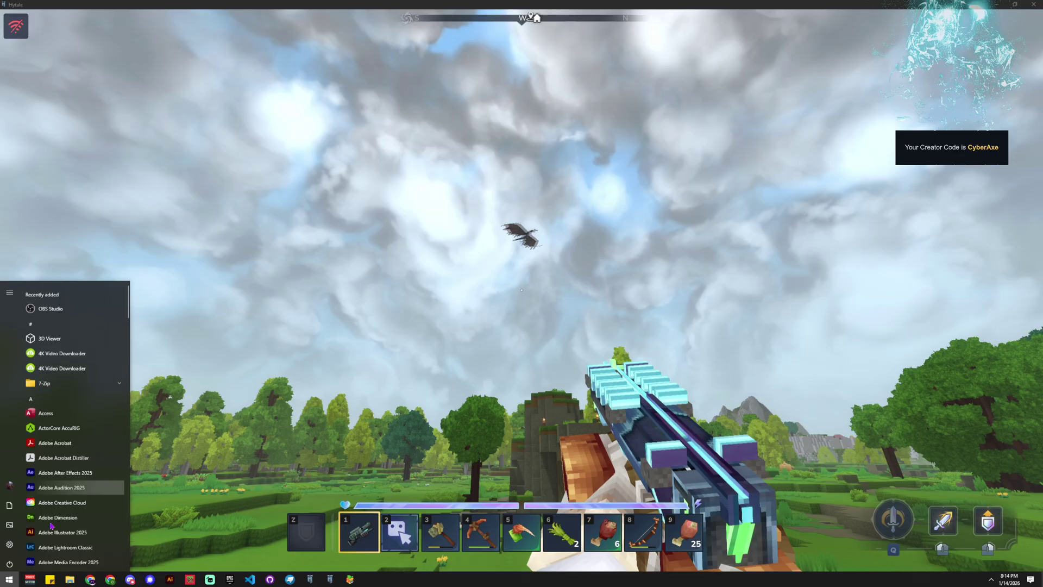
{"action": "scroll", "coordinate": [937, 222], "scroll_direction": "up", "scroll_amount": 3}
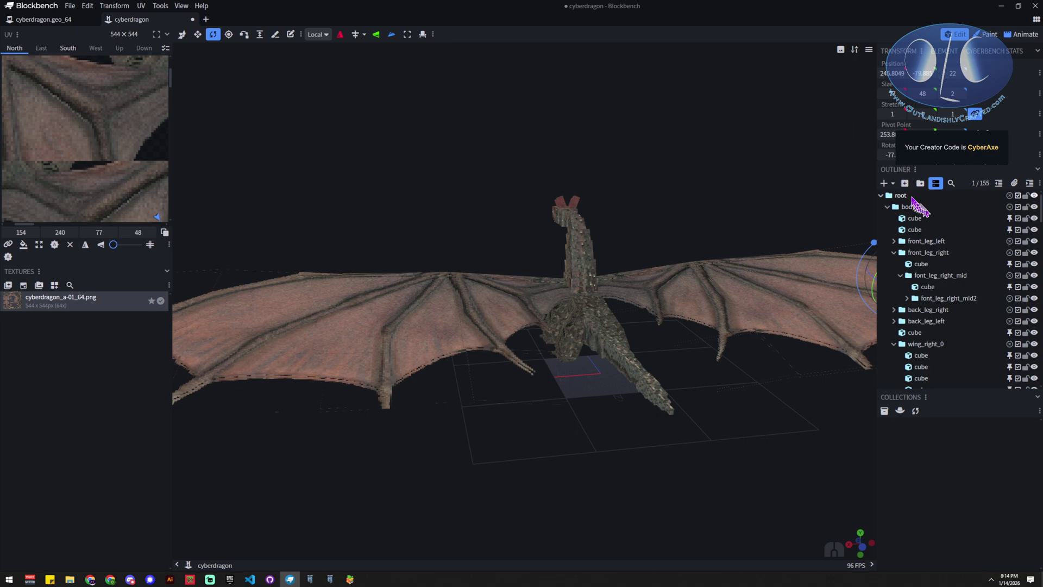
{"action": "key", "text": "ctrl+a"}
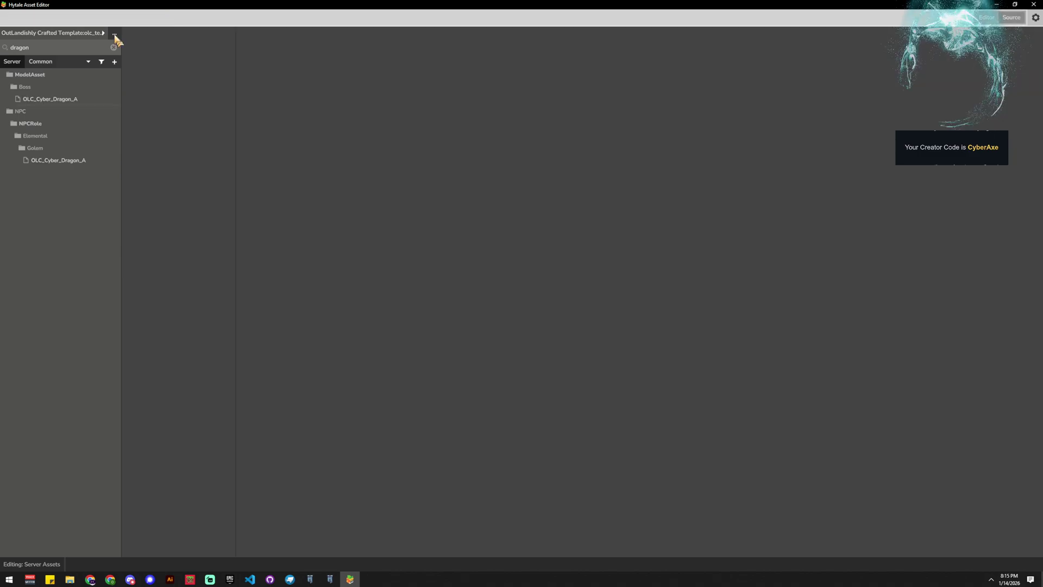
- Start a new asset pack in the Hytale Asset Editor and name it OLC_lizard_dragon_pack
{"action": "left_click", "coordinate": [114, 34]}
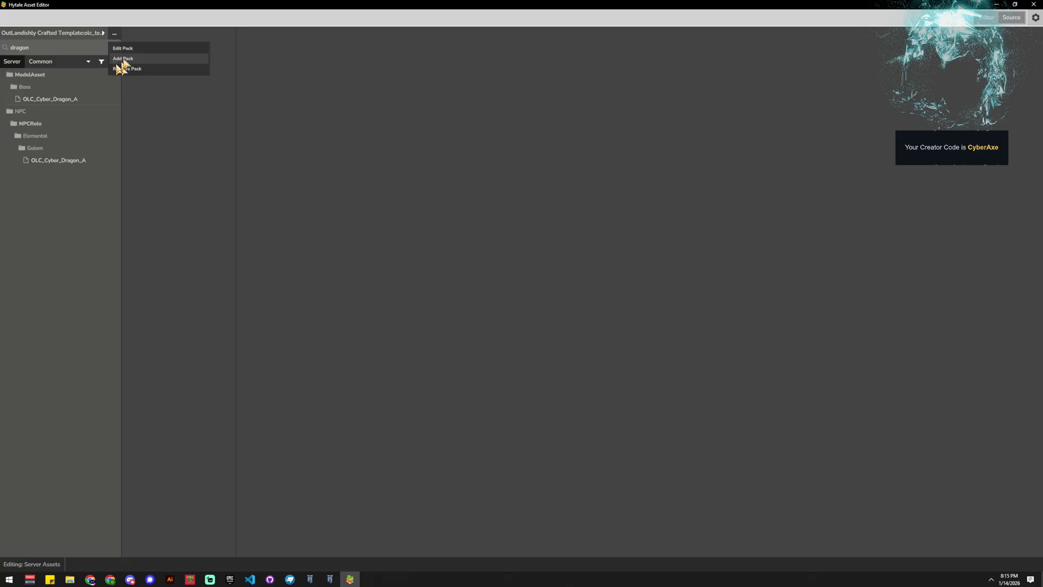
{"action": "left_click", "coordinate": [122, 59]}
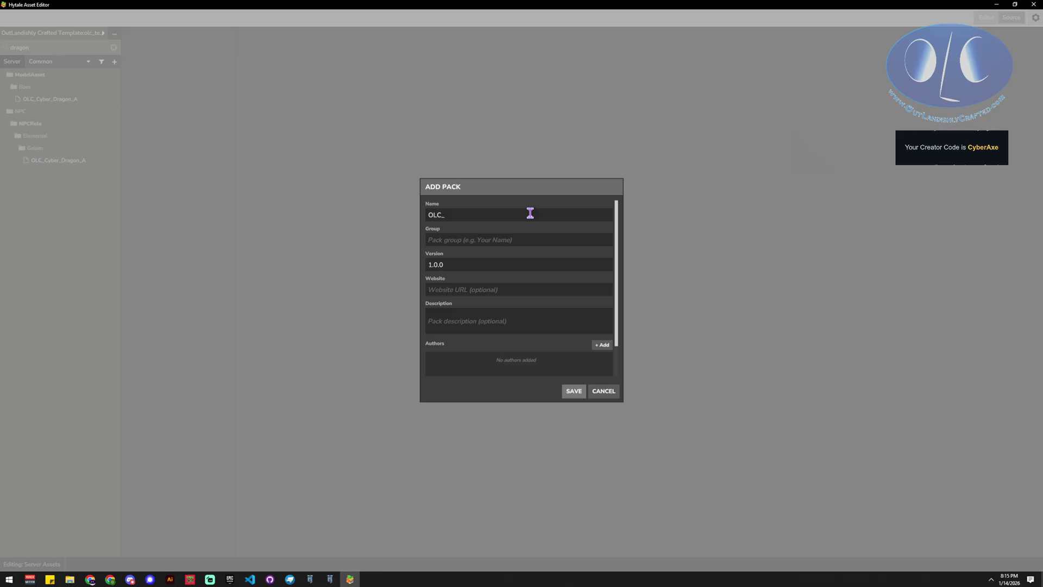
{"action": "left_click", "coordinate": [448, 214]}
{"action": "key", "text": "BackSpace"}
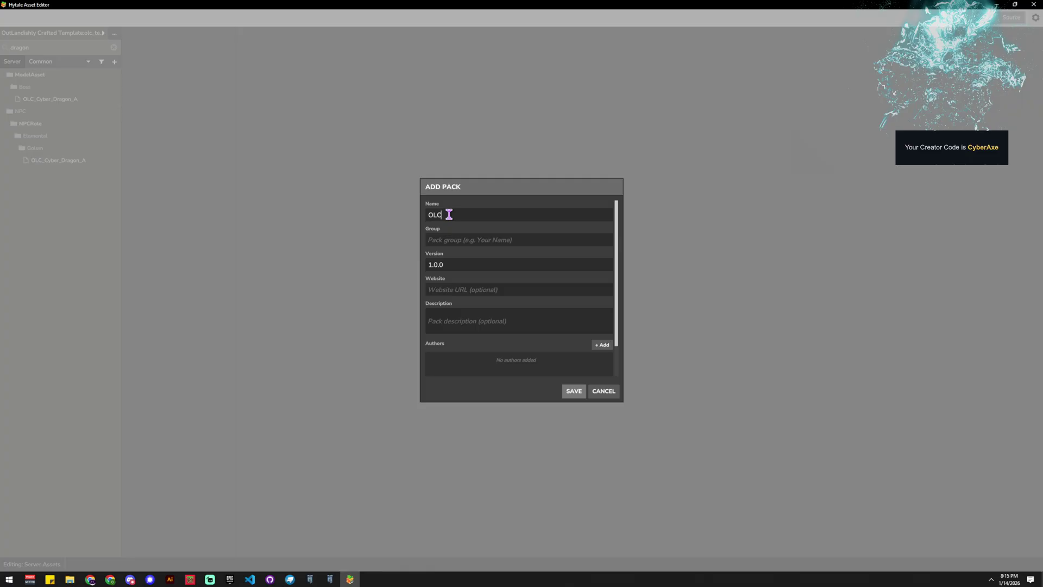
{"action": "type", "text": "_Lizard_"}
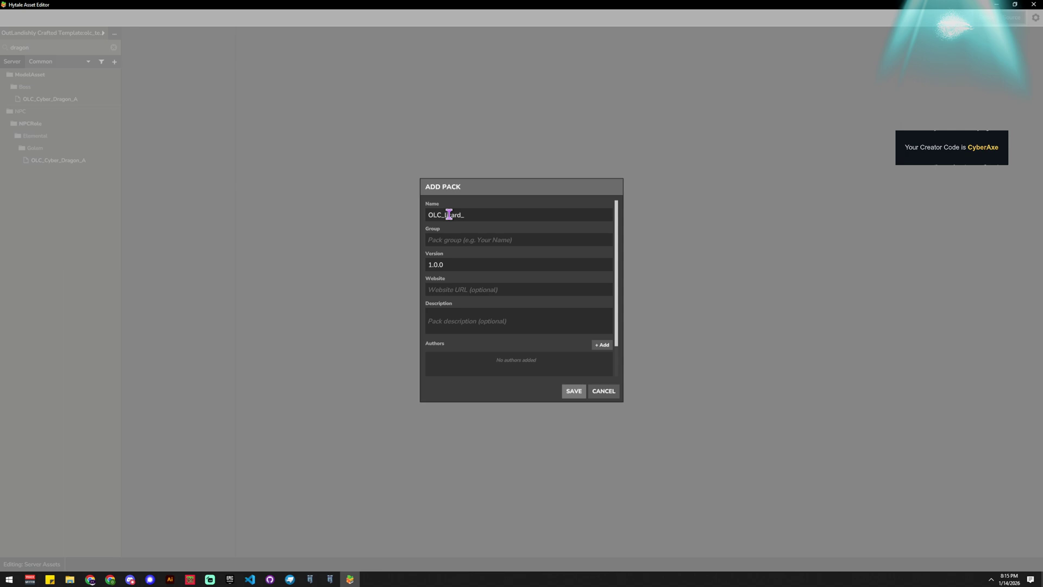
{"action": "type", "text": "dragon_pack"}
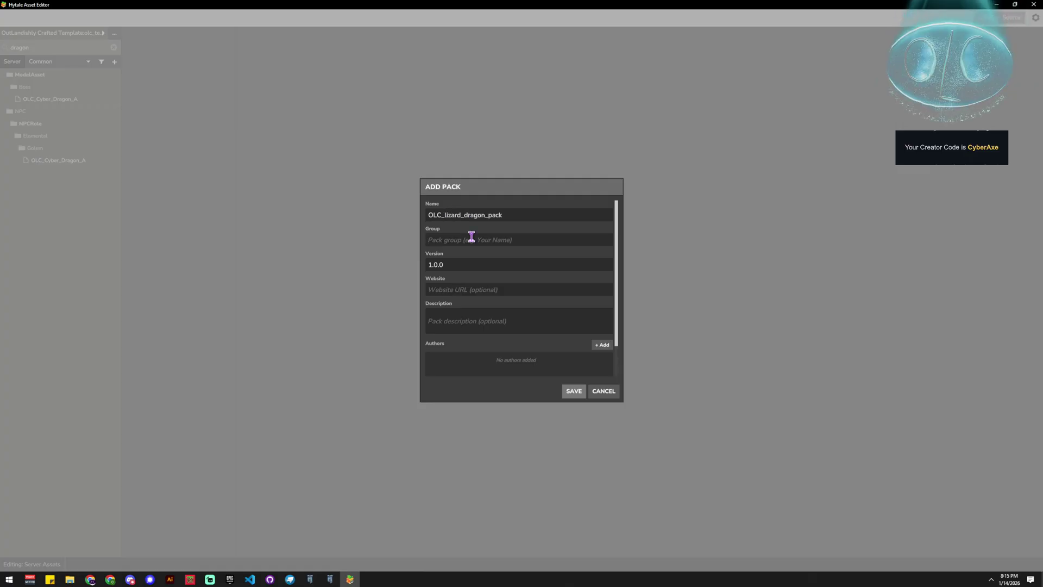
- Set the pack's group to OutLandishly Crafted Lizard Dragon Pack and version to 0.0.1, add the author, and save it
{"action": "left_click", "coordinate": [470, 237]}
{"action": "type", "text": "Out"}
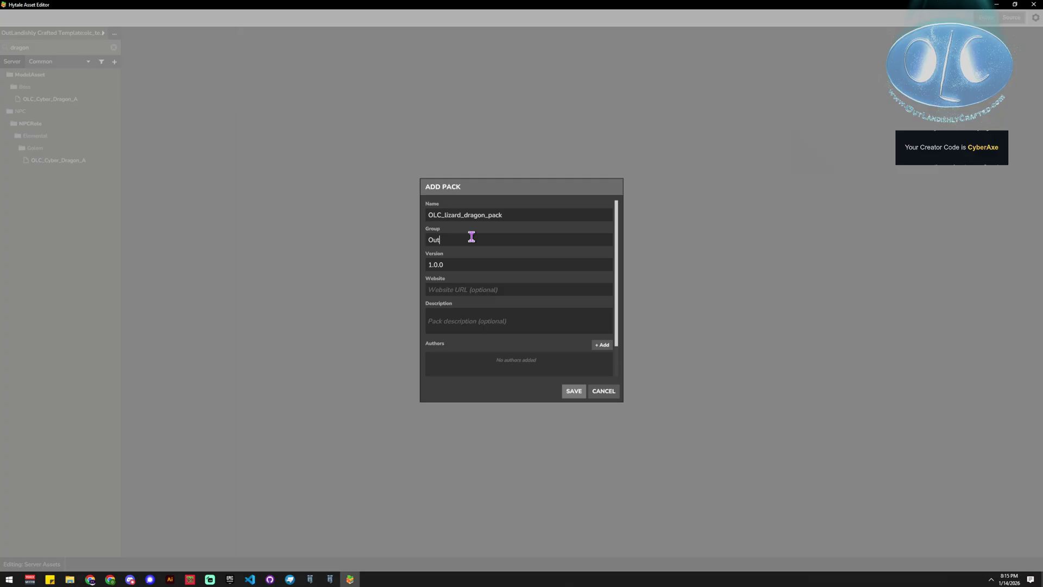
{"action": "type", "text": "Landishly Crafted Lizard Dragon Pack"}
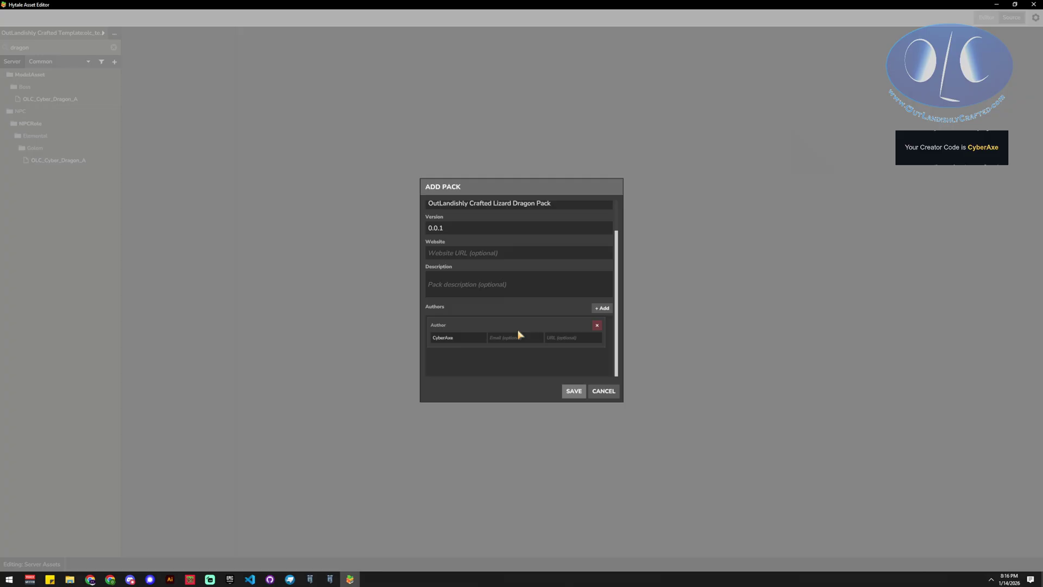
{"action": "key", "text": "Return"}
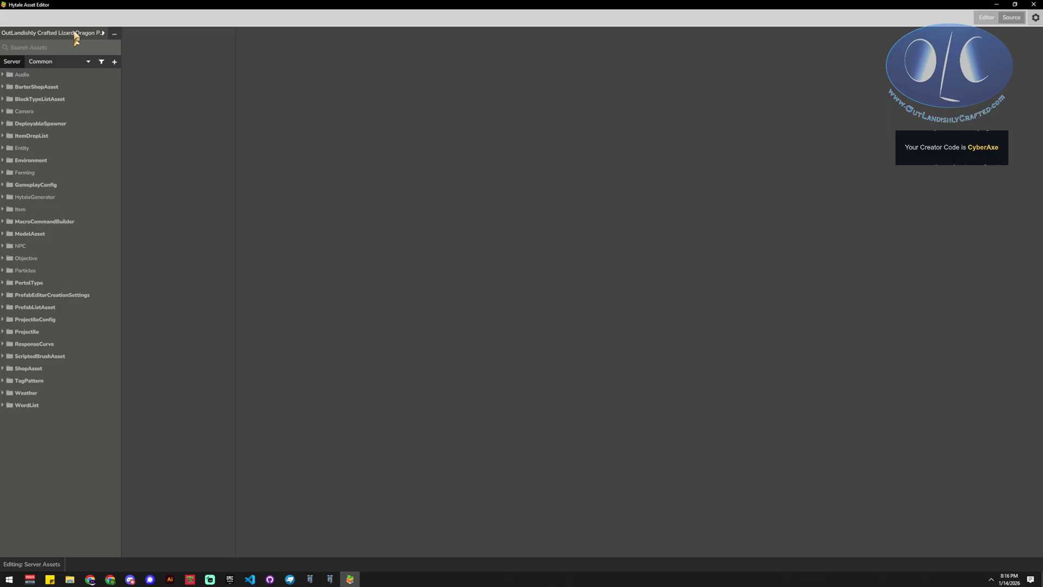
- In File Explorer, place the new lizard dragon pack folder from the Day1 save's mods folder into UserData\Mods
{"action": "key", "text": "alt+Tab"}
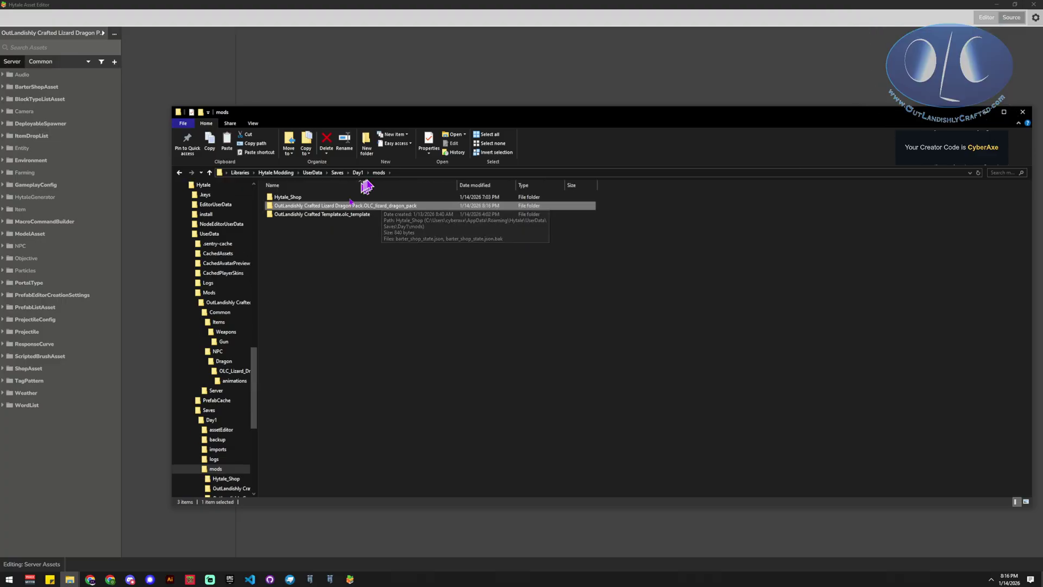
{"action": "double_click", "coordinate": [332, 206]}
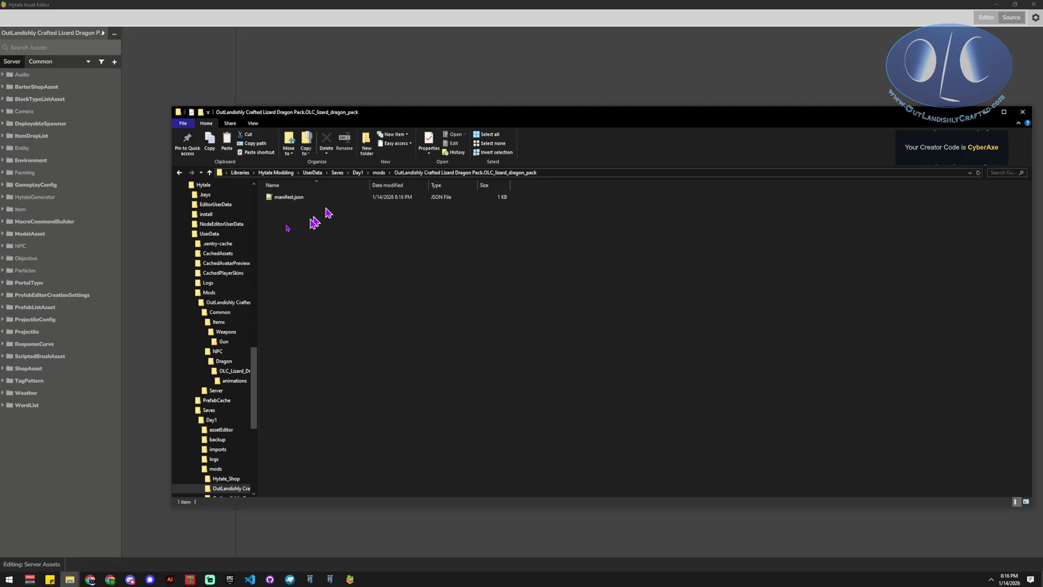
{"action": "key", "text": "alt+Left"}
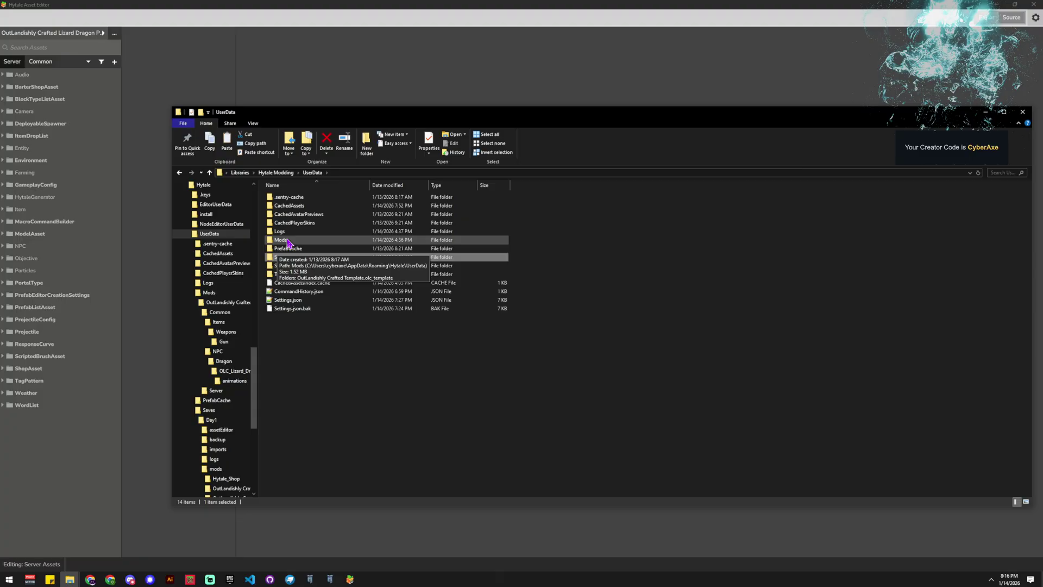
{"action": "key", "text": "alt+Right"}
{"action": "left_click", "coordinate": [341, 172]}
{"action": "left_click", "coordinate": [310, 206]}
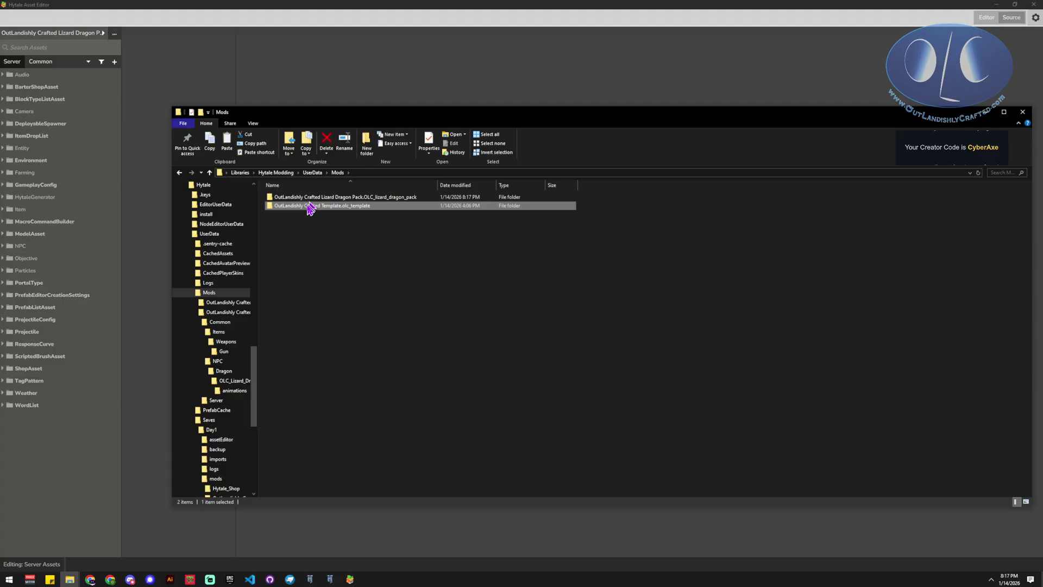
- Examine the template pack's Common\NPC\Dragon\OLC_Lizard_Dragon files, its animations folder and the Server\Models\Boss folder
{"action": "double_click", "coordinate": [309, 206]}
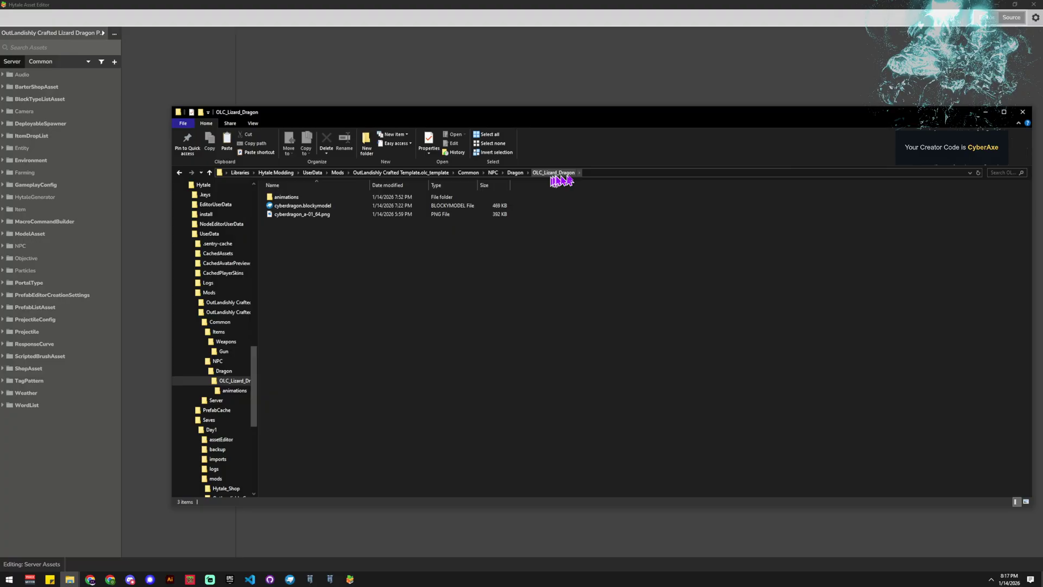
{"action": "left_click", "coordinate": [234, 390]}
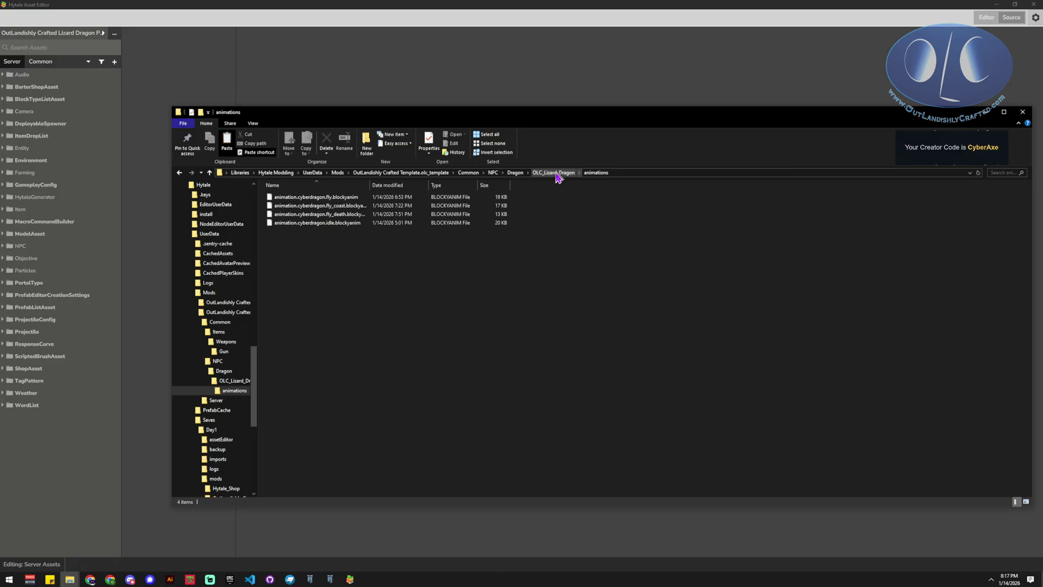
{"action": "left_click", "coordinate": [279, 214]}
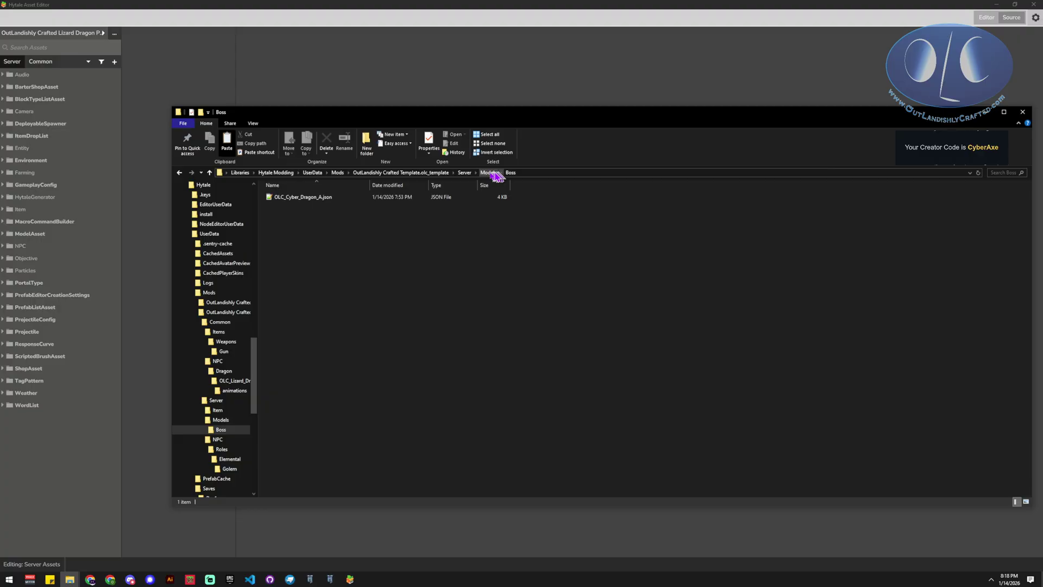
- Set up Common and Server folders in the lizard dragon pack, with Models and NPC folders inside Server
{"action": "left_click", "coordinate": [337, 172]}
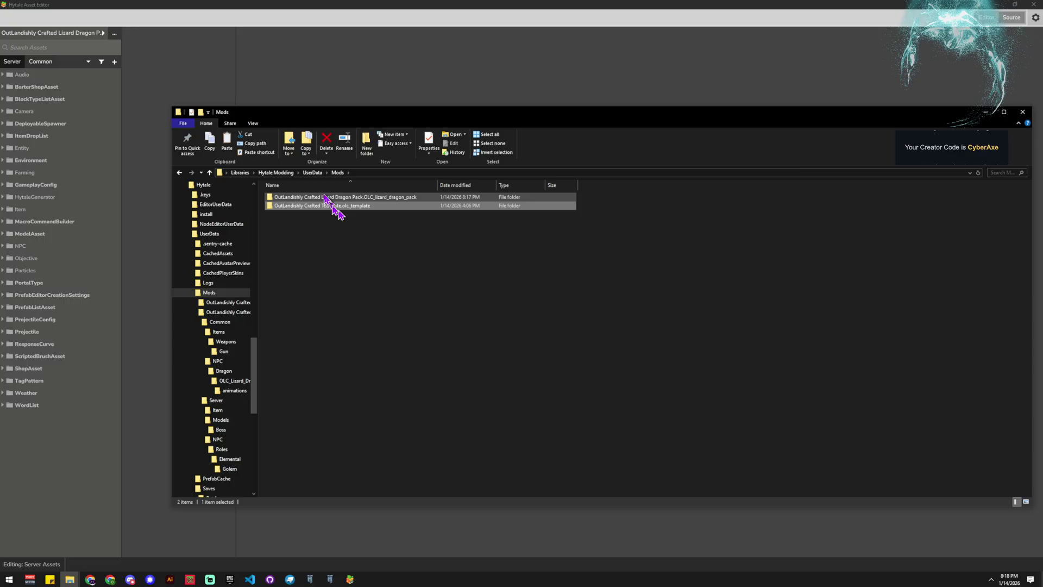
{"action": "double_click", "coordinate": [326, 196]}
{"action": "double_click", "coordinate": [291, 205]}
{"action": "double_click", "coordinate": [290, 197]}
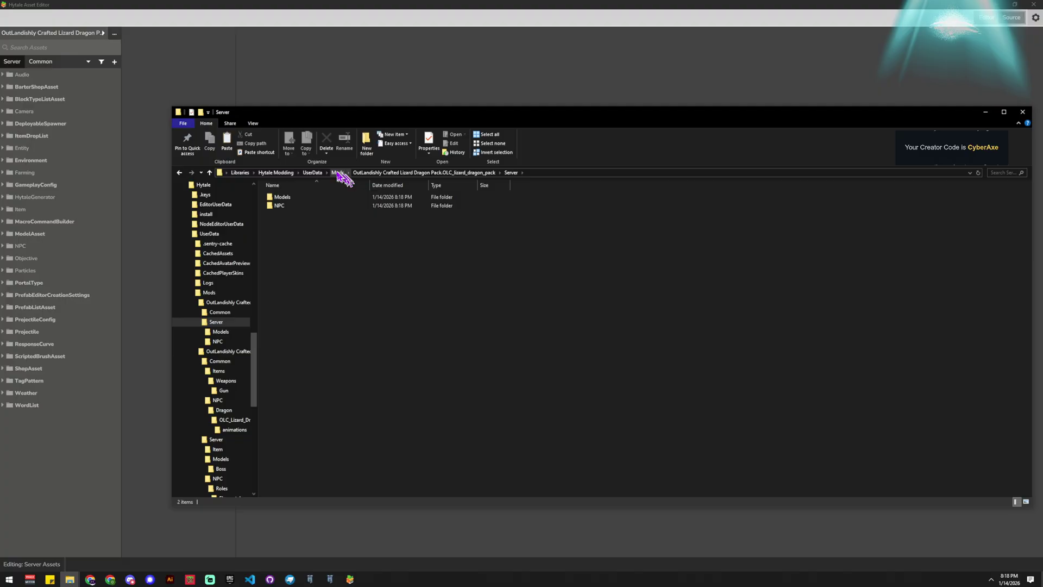
- Switch to the Hytale Asset Editor and open the Golem_Guardian_Void model from the read-only Hytale pack
{"action": "key", "text": "alt+Tab"}
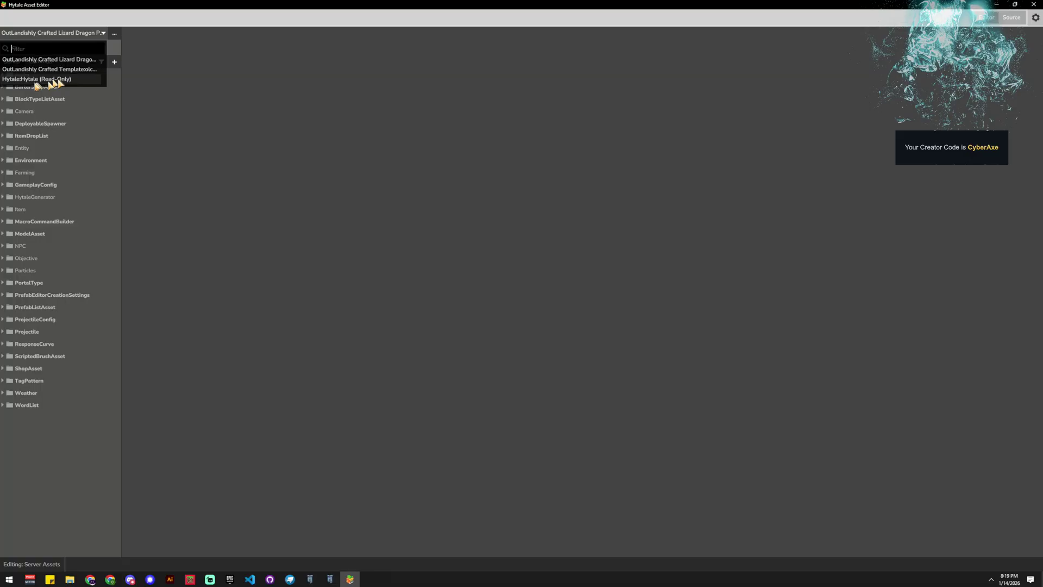
{"action": "left_click", "coordinate": [52, 79]}
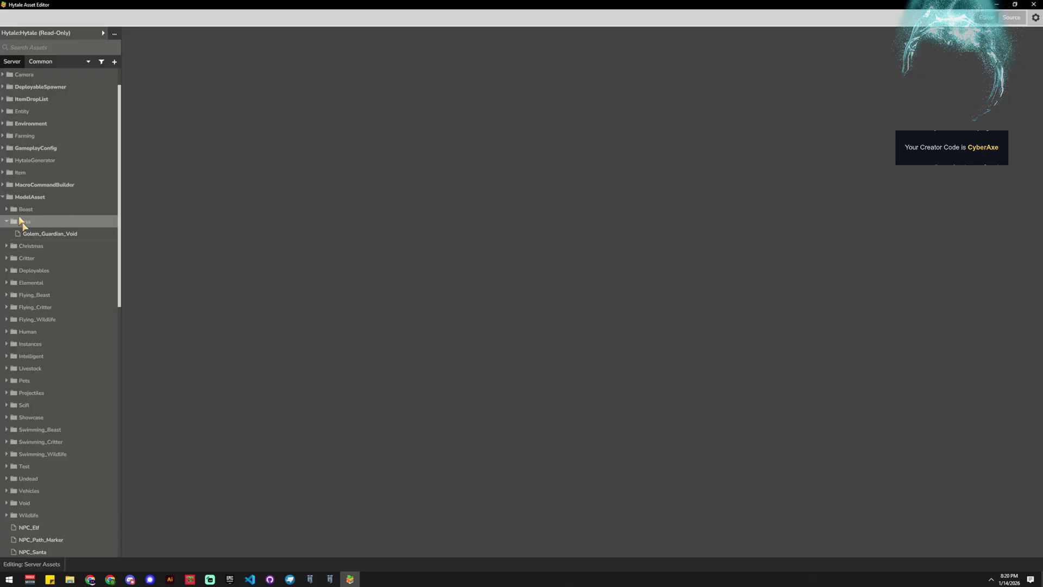
{"action": "left_click", "coordinate": [49, 234]}
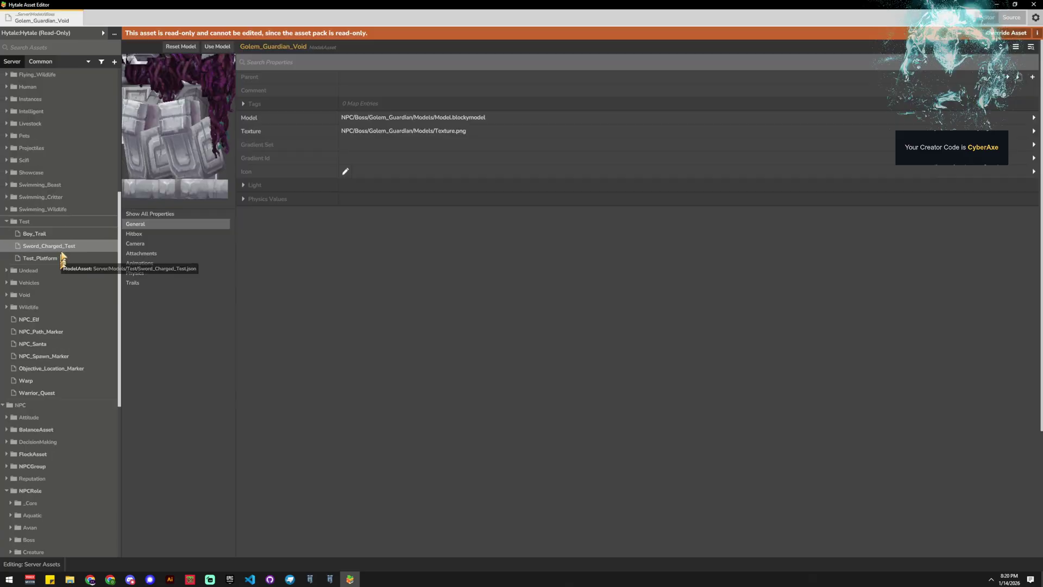
- Search the Hytale assets for dragon and copy the Dragon_Fire model asset into the lizard dragon pack as OLC_LizardDragon
{"action": "scroll", "coordinate": [52, 249], "scroll_direction": "down", "scroll_amount": 3}
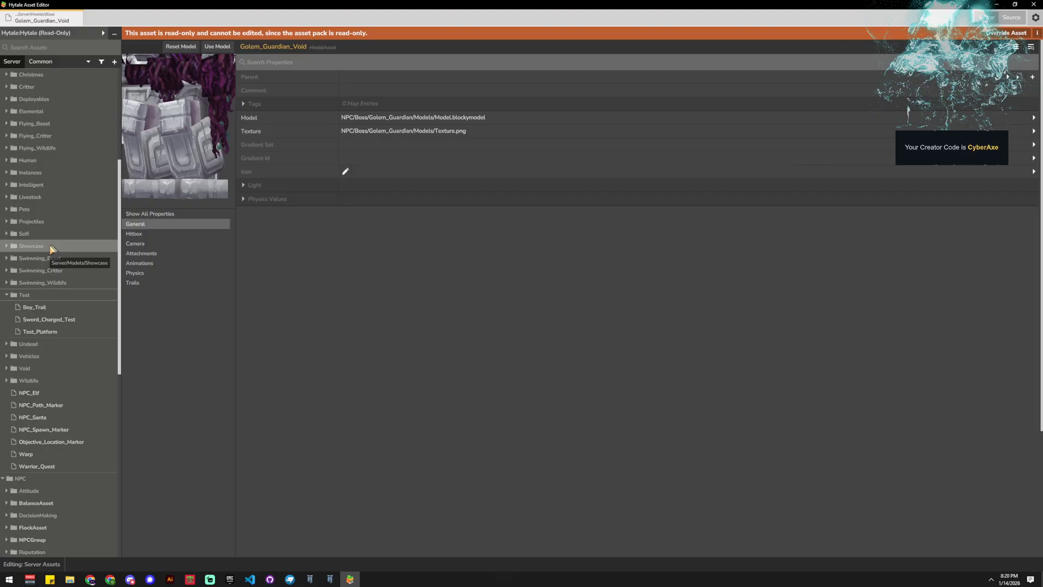
{"action": "type", "text": "test_dra"}
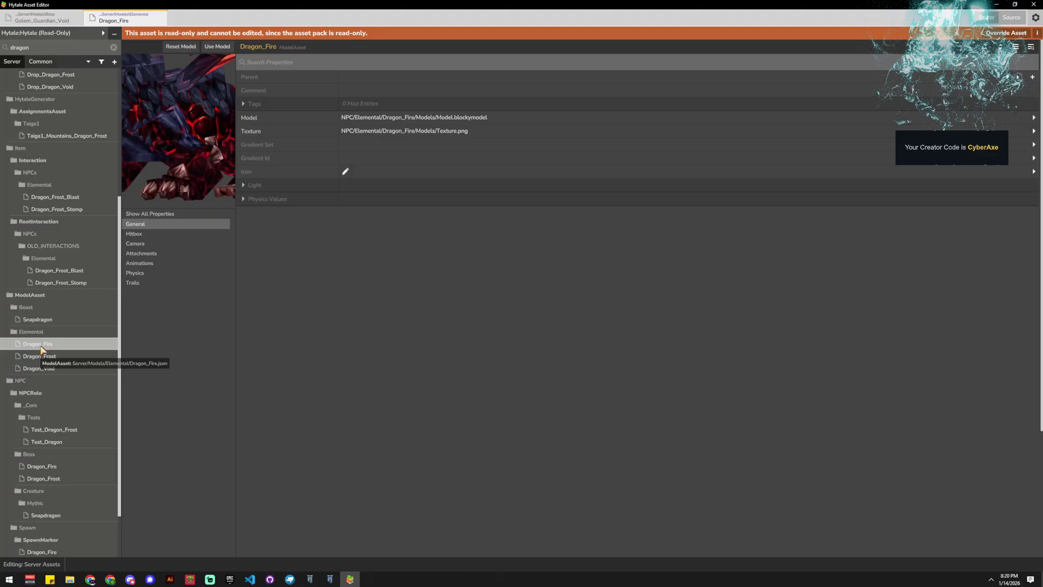
{"action": "key", "text": "ctrl+d"}
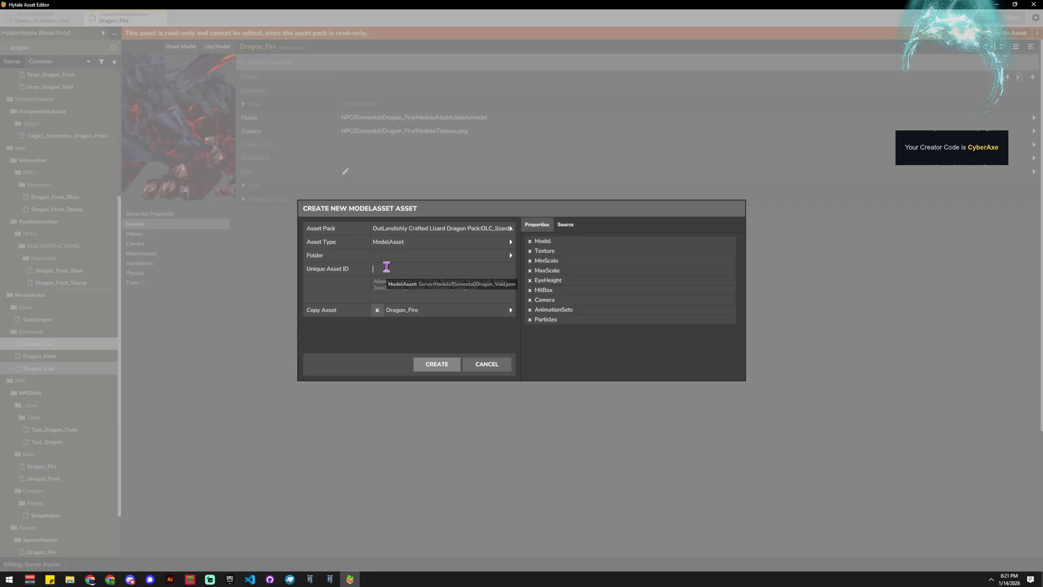
{"action": "type", "text": "OLC_LizardDragon"}
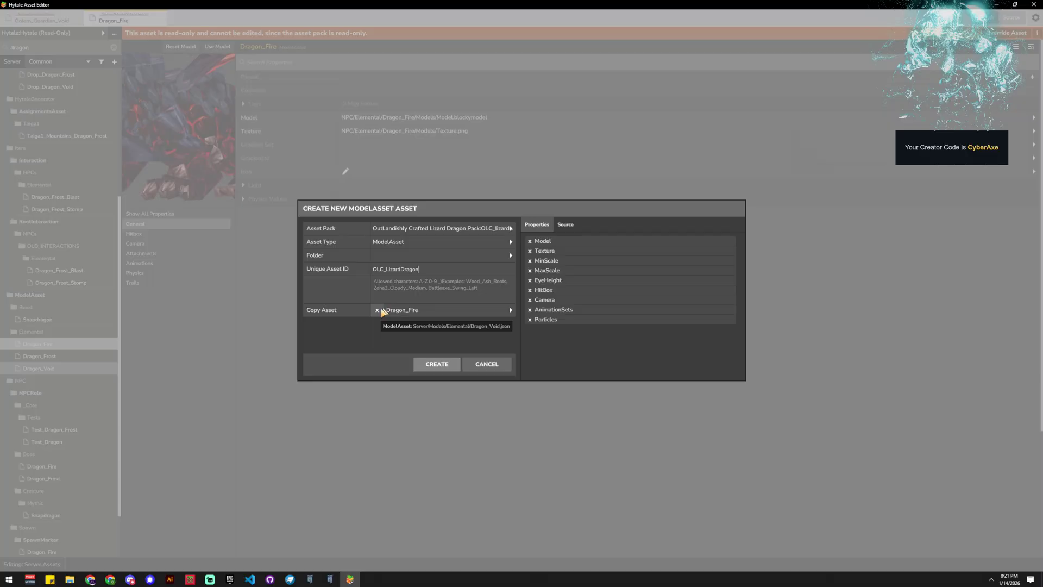
{"action": "key", "text": "Return"}
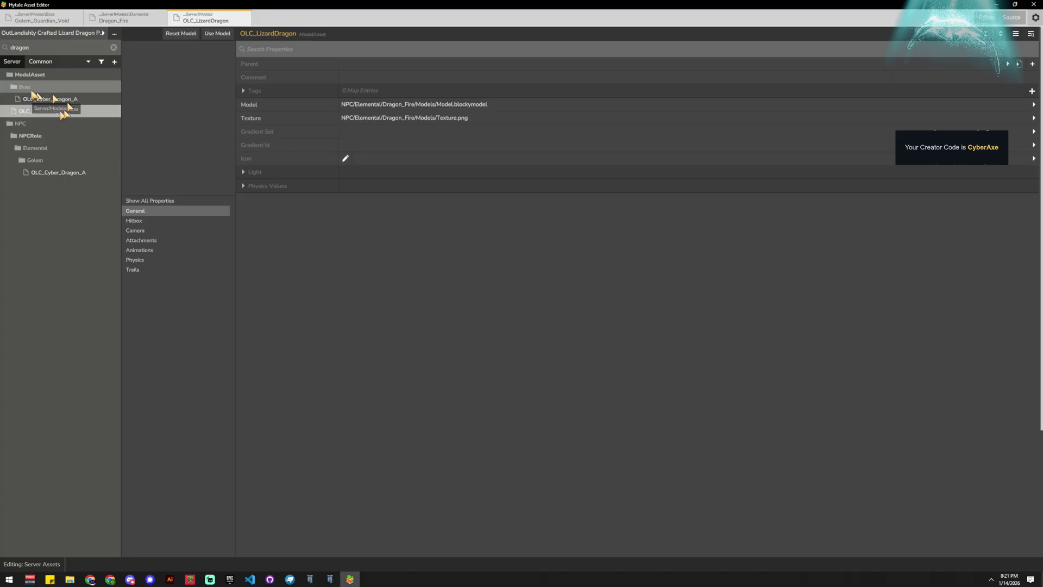
- Set OLC_LizardDragon's model to cyberdragon.blockymodel and its texture to cyberdragon_a-01_64.png from NPC/Dragon/OLC_Lizard_Dragon
{"action": "left_click", "coordinate": [374, 104]}
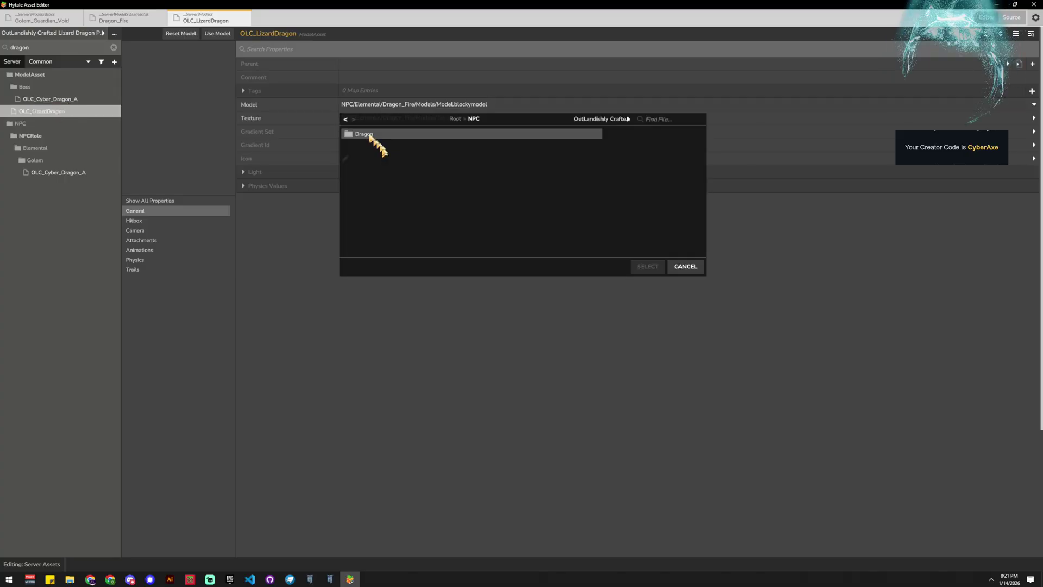
{"action": "double_click", "coordinate": [373, 135]}
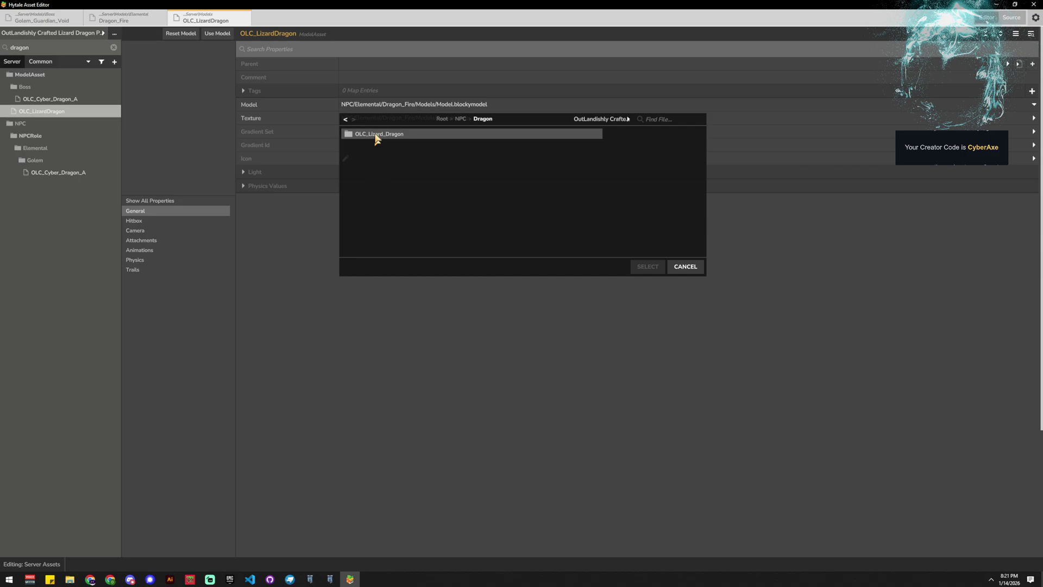
{"action": "double_click", "coordinate": [376, 135]}
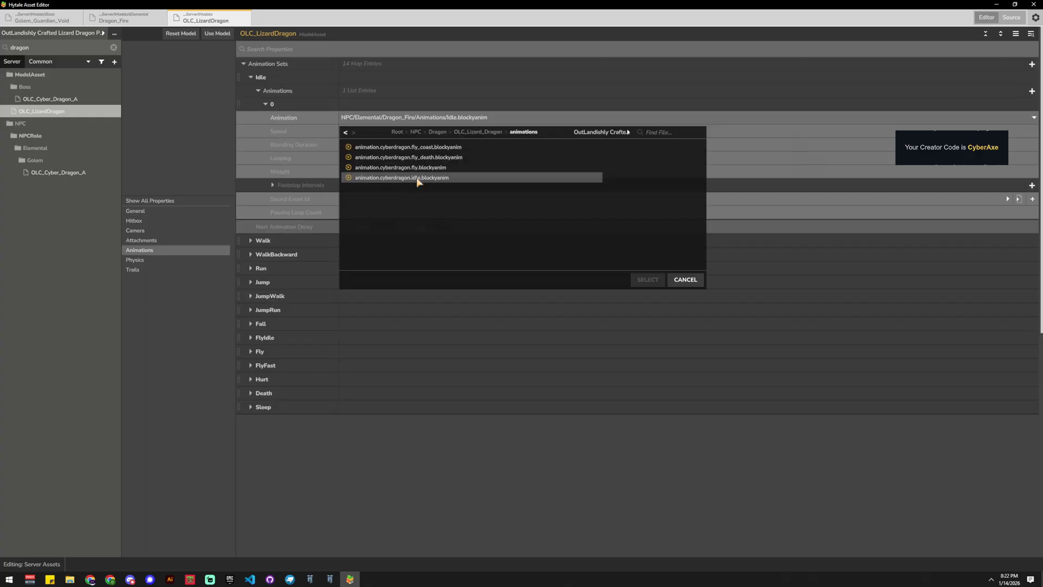
- Assign animation.cyberdragon.idle.blockyanim to OLC_LizardDragon's Idle set and animation.cyberdragon.fly.blockyanim to both Fly entries
{"action": "left_click", "coordinate": [434, 178]}
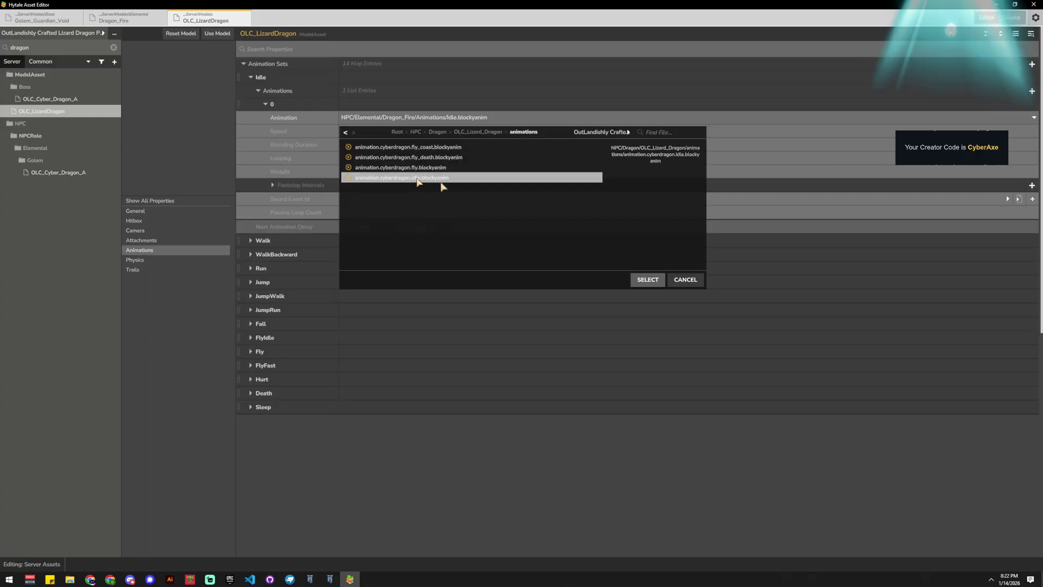
{"action": "left_click", "coordinate": [647, 279]}
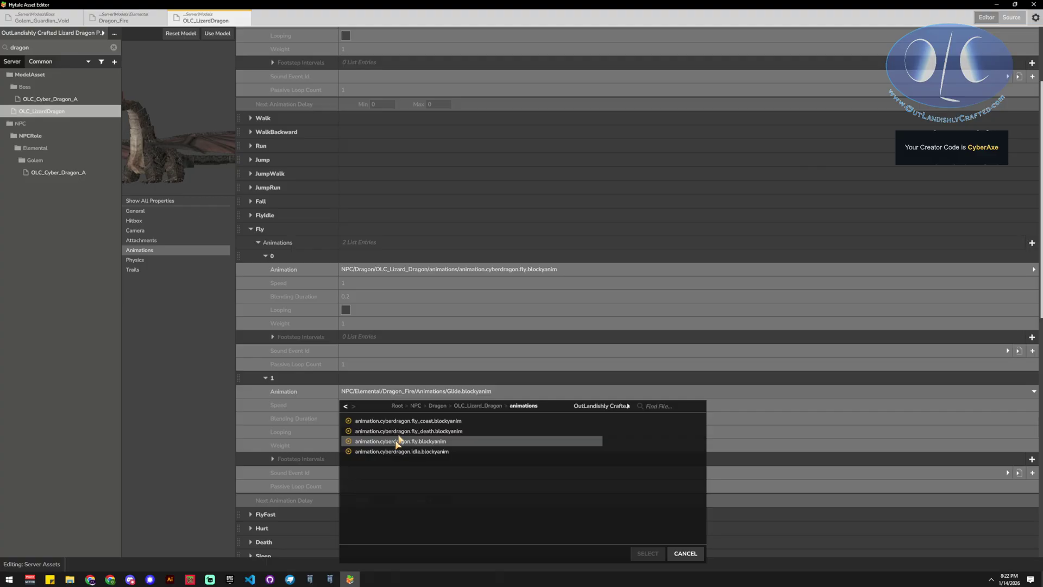
{"action": "double_click", "coordinate": [399, 440]}
{"action": "left_click", "coordinate": [251, 228]}
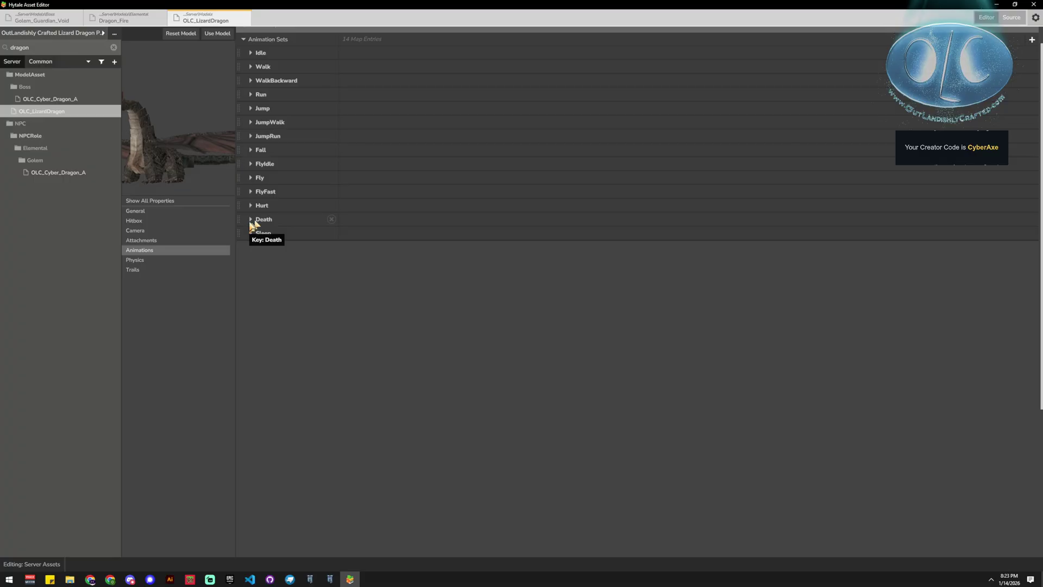
{"action": "left_click", "coordinate": [177, 212]}
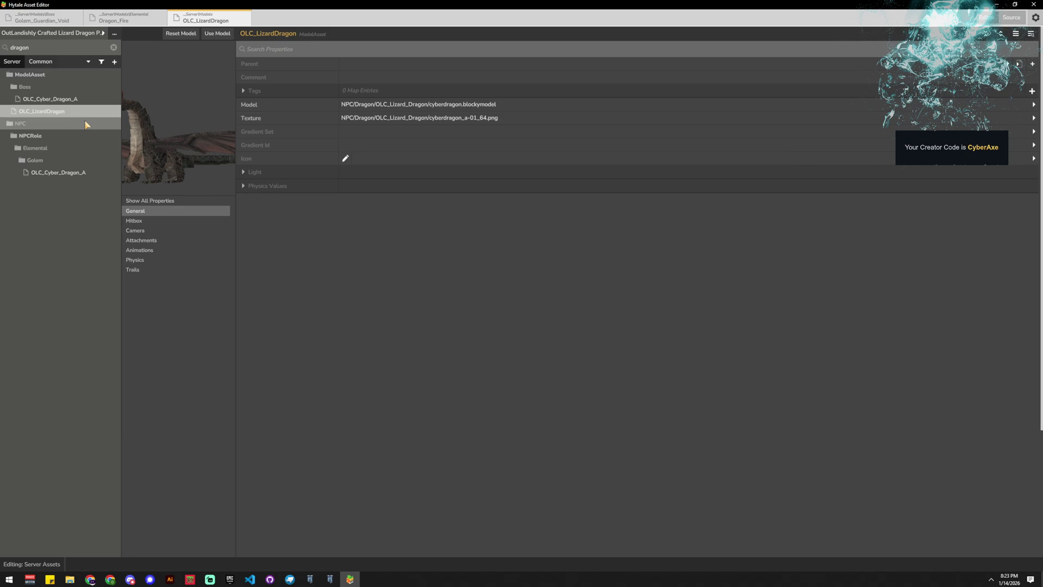
- Compare the OLC_Cyber_Dragon_A NPC role with Test_Dragon and set its Appearance to Dragon_Fire
{"action": "left_click", "coordinate": [57, 172]}
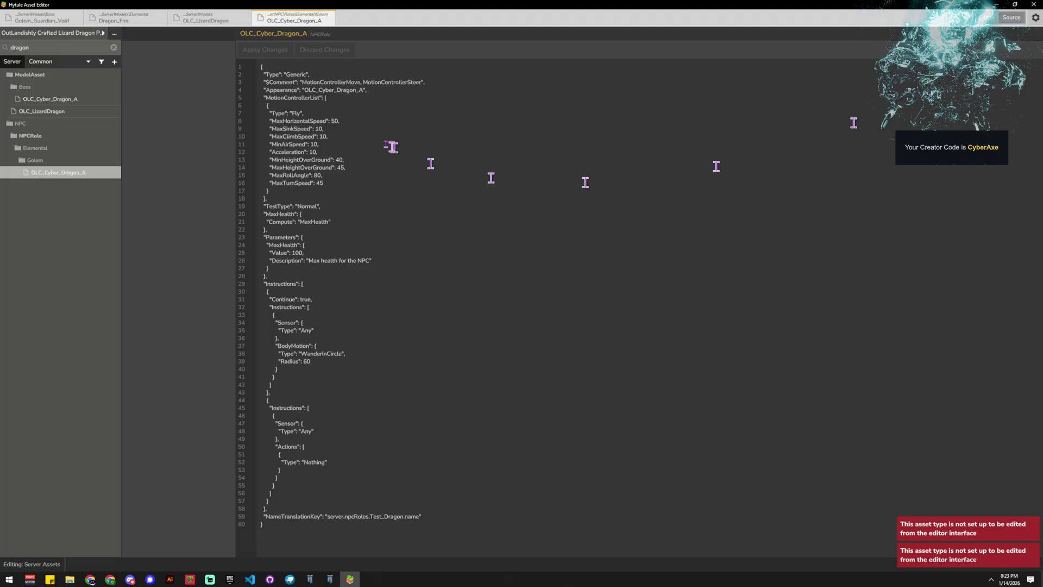
{"action": "left_click", "coordinate": [113, 47]}
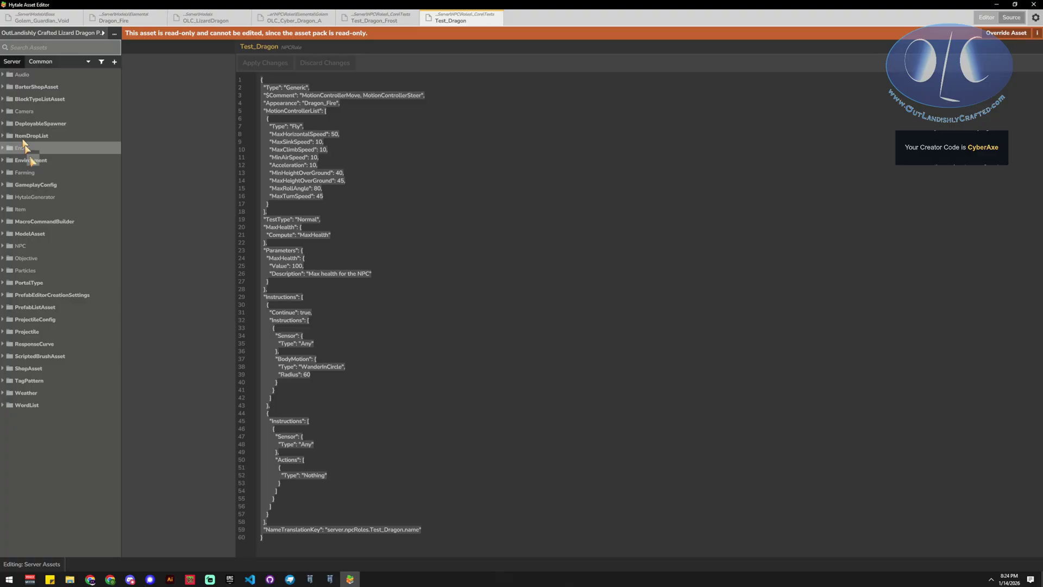
{"action": "left_click", "coordinate": [20, 245]}
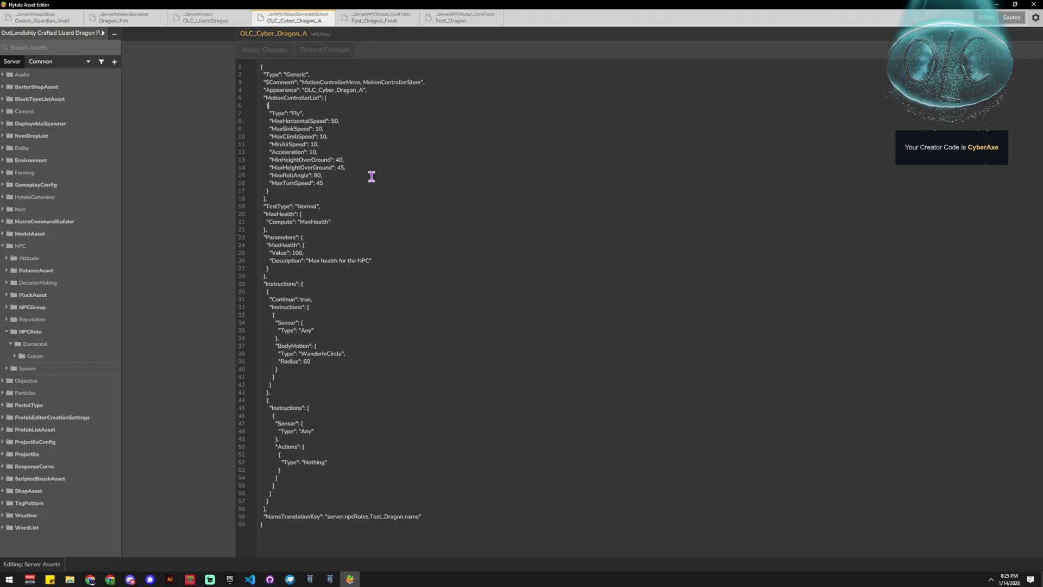
{"action": "key", "text": "ctrl+z"}
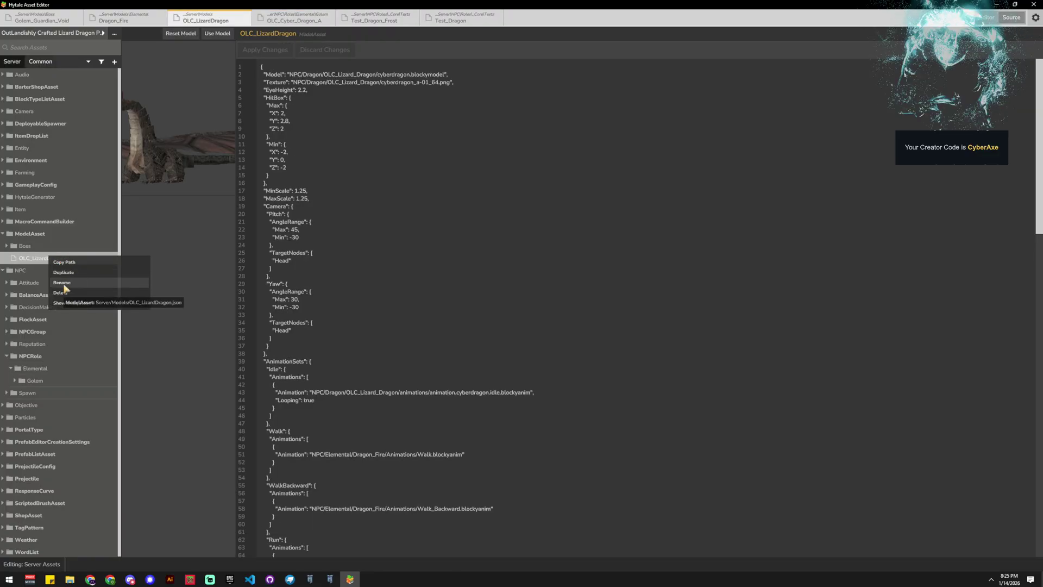
{"action": "left_click", "coordinate": [77, 274]}
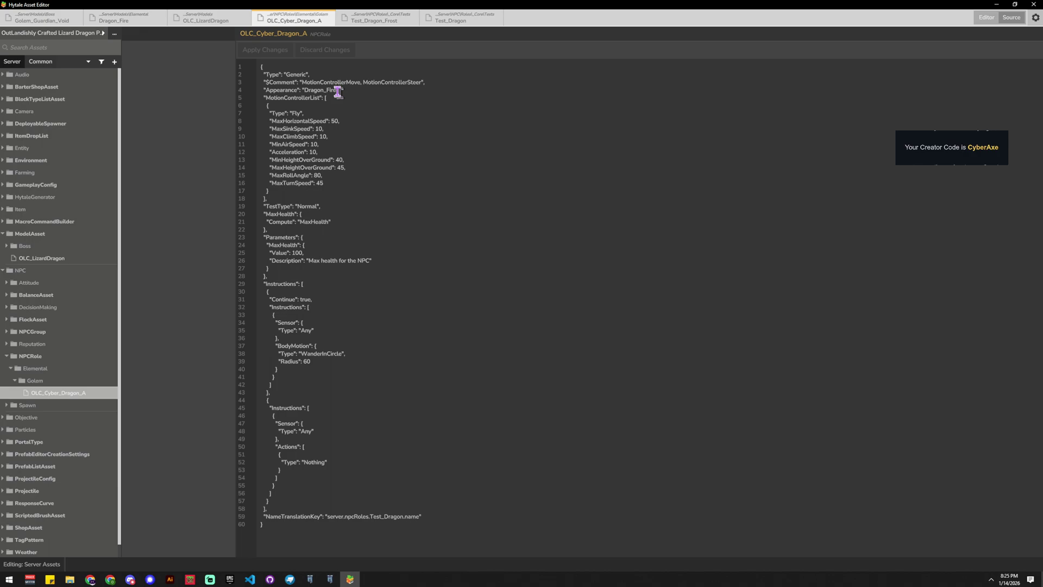
- Switch to the Hytale game, spawn a Dragon_Fire NPC in the world and view it from different distances
{"action": "key", "text": "alt+Tab"}
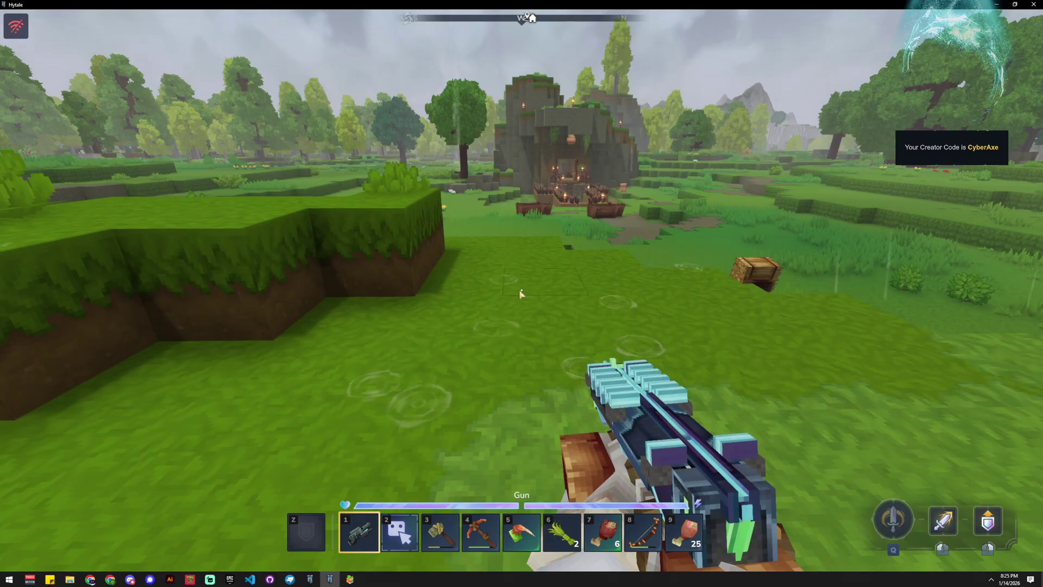
{"action": "key", "text": "Tab"}
{"action": "left_click", "coordinate": [493, 85]}
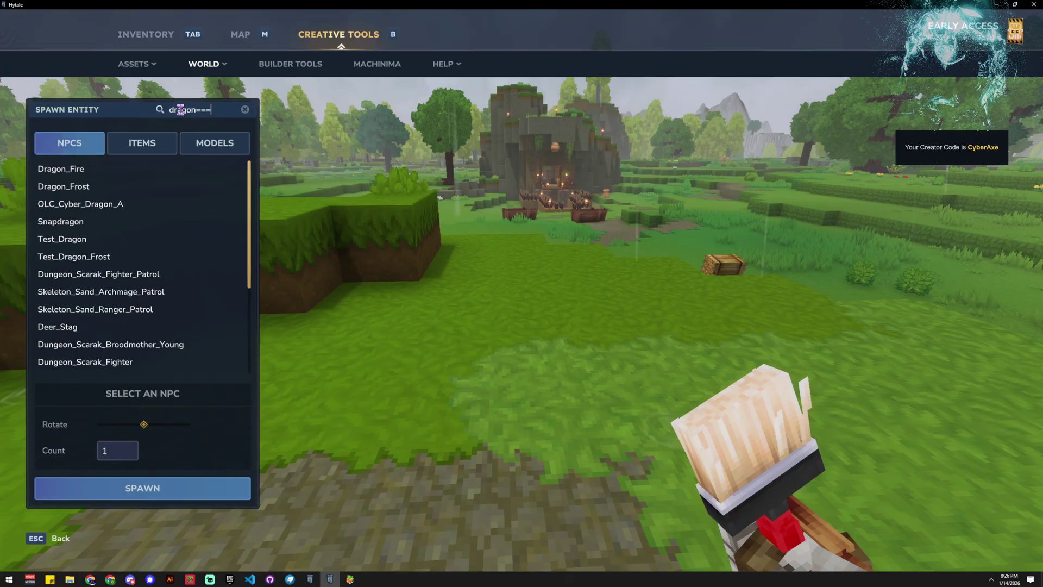
{"action": "left_click", "coordinate": [61, 169]}
{"action": "left_click", "coordinate": [143, 488]}
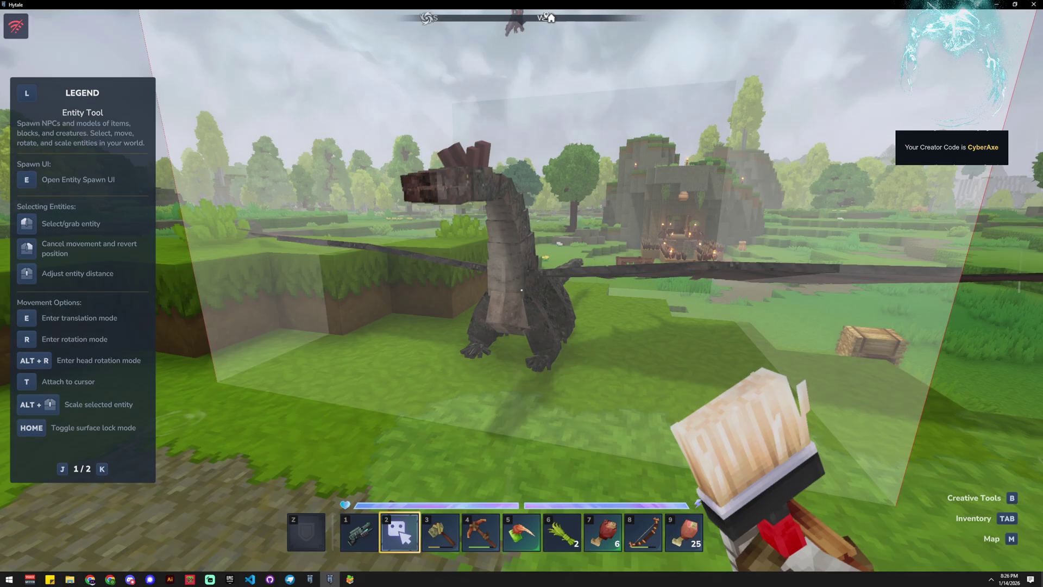
{"action": "key", "text": "w"}
{"action": "key", "text": "s"}
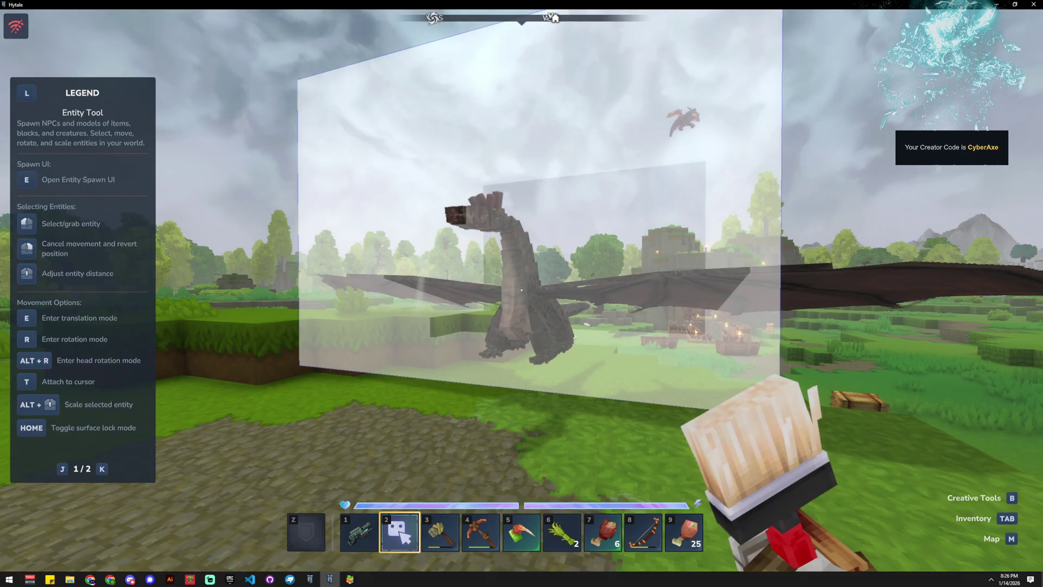
- Search the spawnable NPCs for olc and spawn OLC_Cyber_Dragon_A in the world
{"action": "key", "text": "e"}
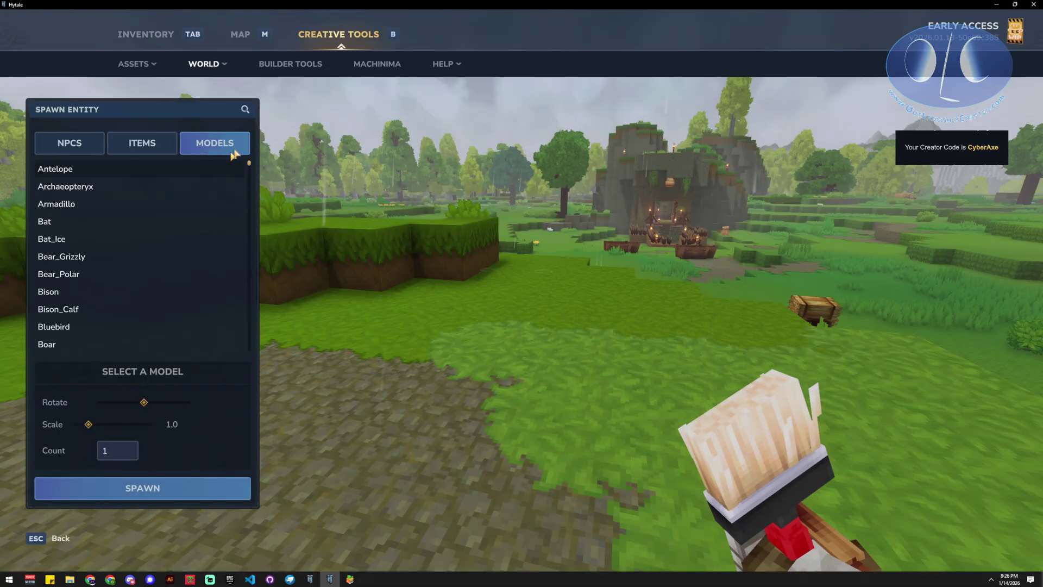
{"action": "left_click", "coordinate": [70, 142]}
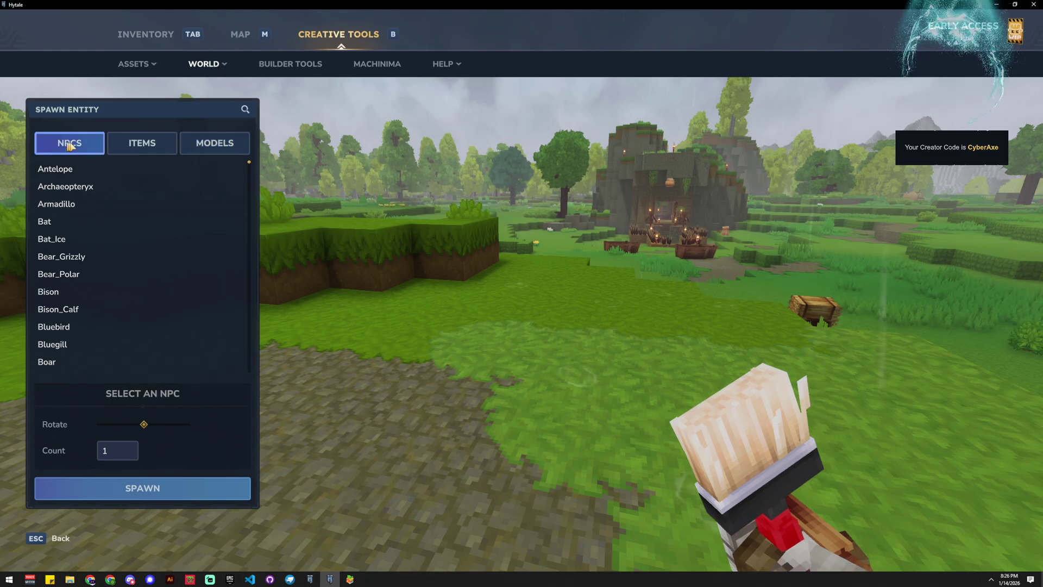
{"action": "scroll", "coordinate": [111, 325], "scroll_direction": "down", "scroll_amount": 1}
{"action": "scroll", "coordinate": [111, 326], "scroll_direction": "down", "scroll_amount": 3}
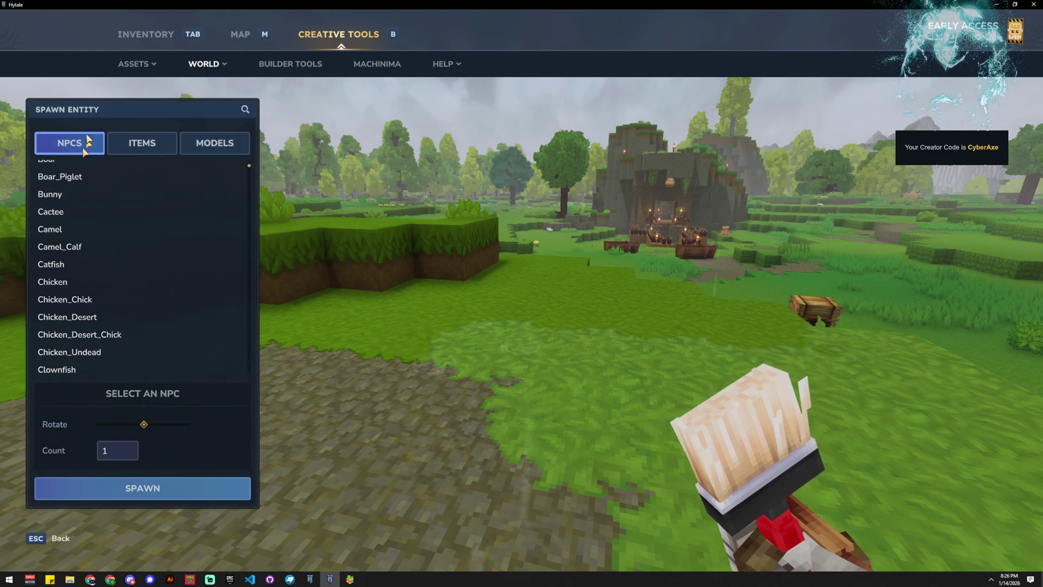
{"action": "left_click", "coordinate": [245, 109]}
{"action": "type", "text": "olc"}
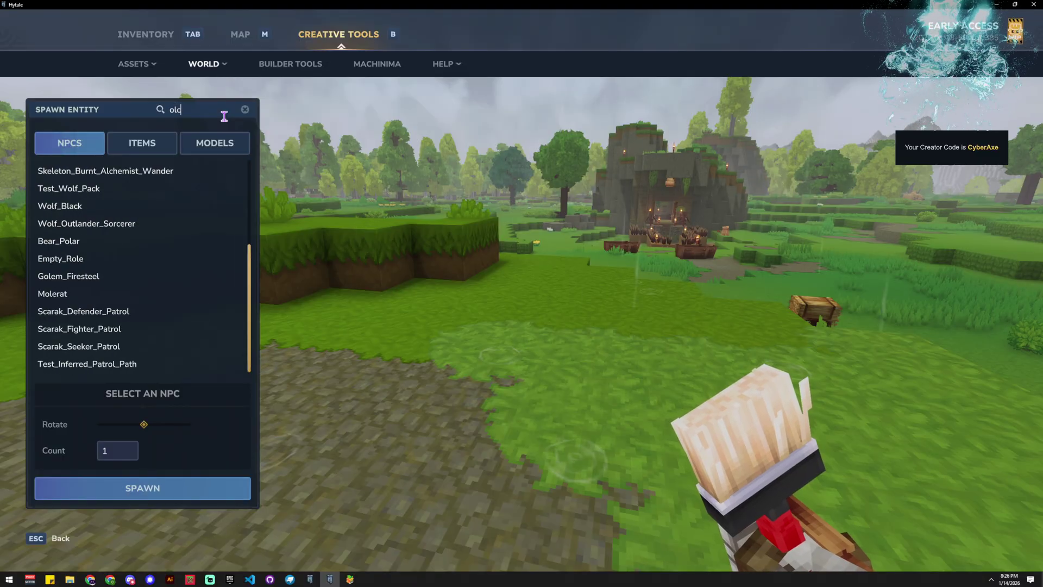
{"action": "scroll", "coordinate": [252, 268], "scroll_direction": "up", "scroll_amount": 3}
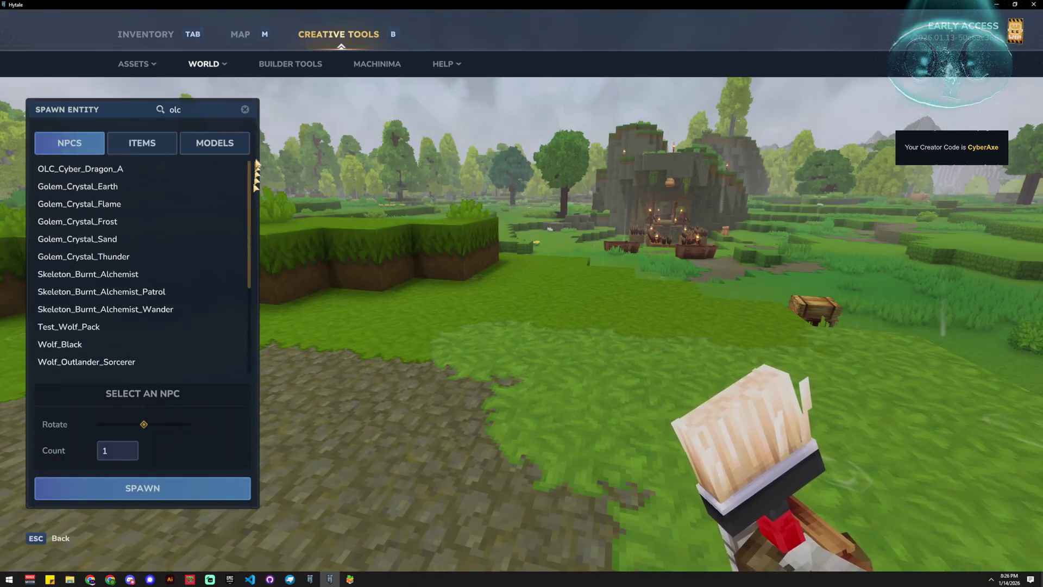
{"action": "left_click", "coordinate": [98, 170]}
{"action": "left_click", "coordinate": [154, 492]}
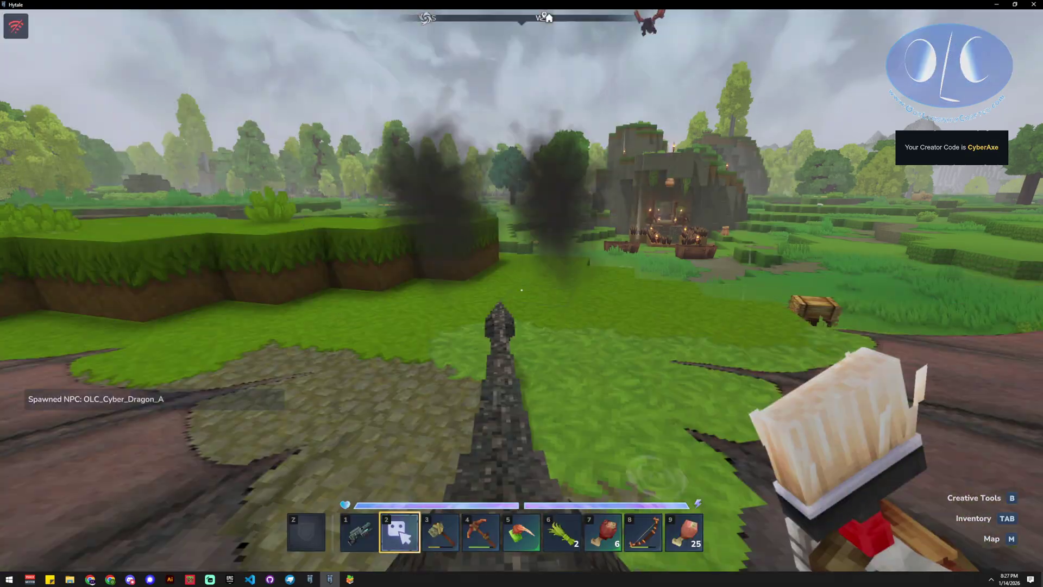
- Quit to the main menu and reload the Day1 world
{"action": "key", "text": "Escape"}
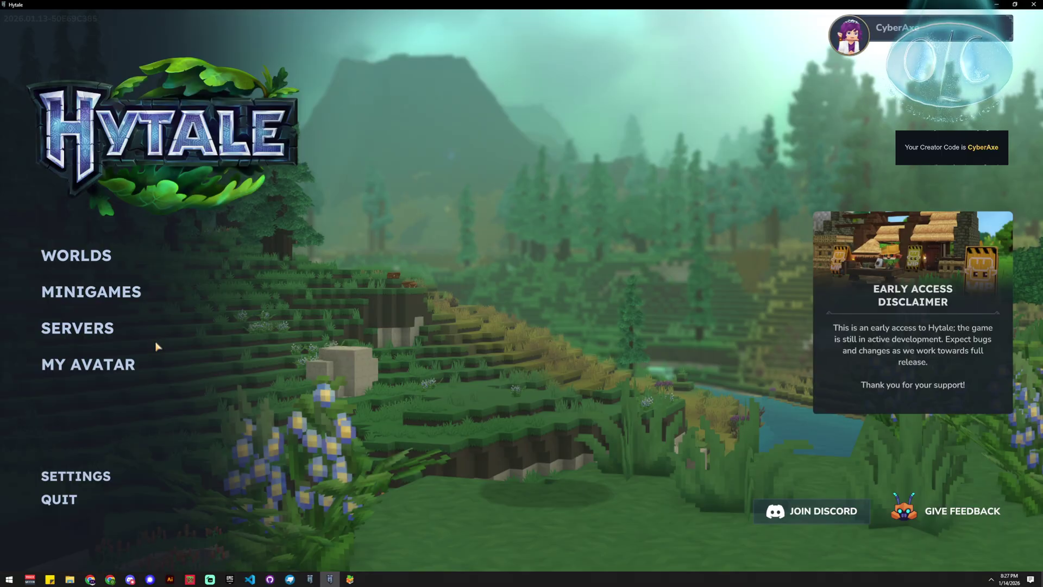
{"action": "left_click", "coordinate": [95, 255]}
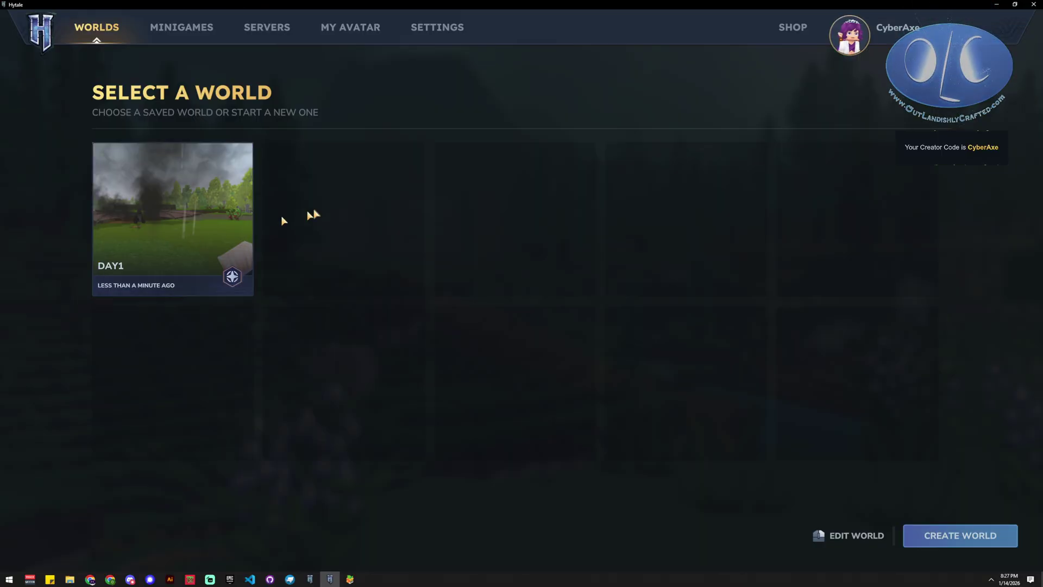
{"action": "left_click", "coordinate": [204, 212]}
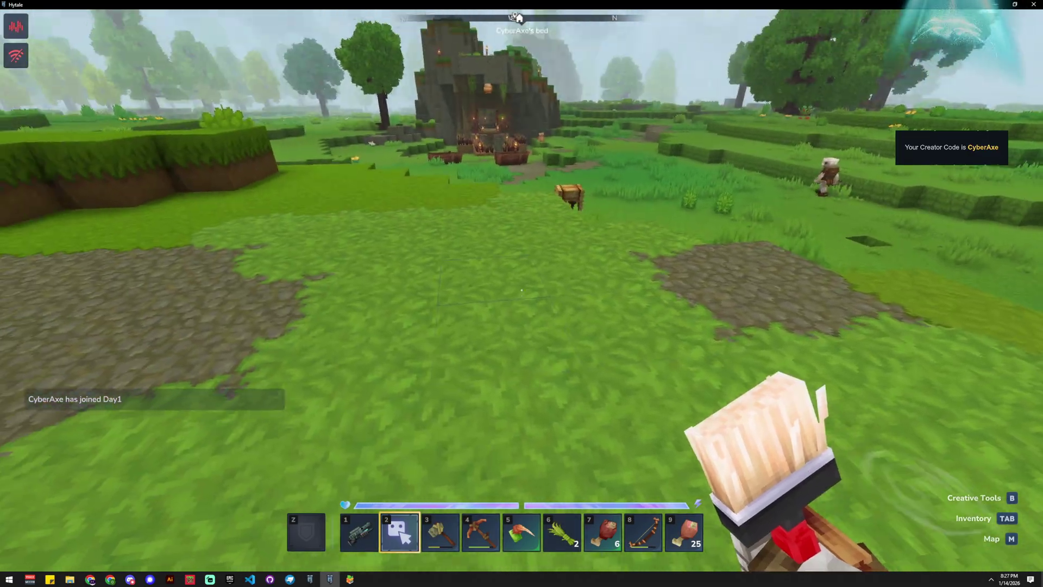
- Search the spawnable NPCs for lizar and olc to look for the custom lizard dragon
{"action": "key", "text": "b"}
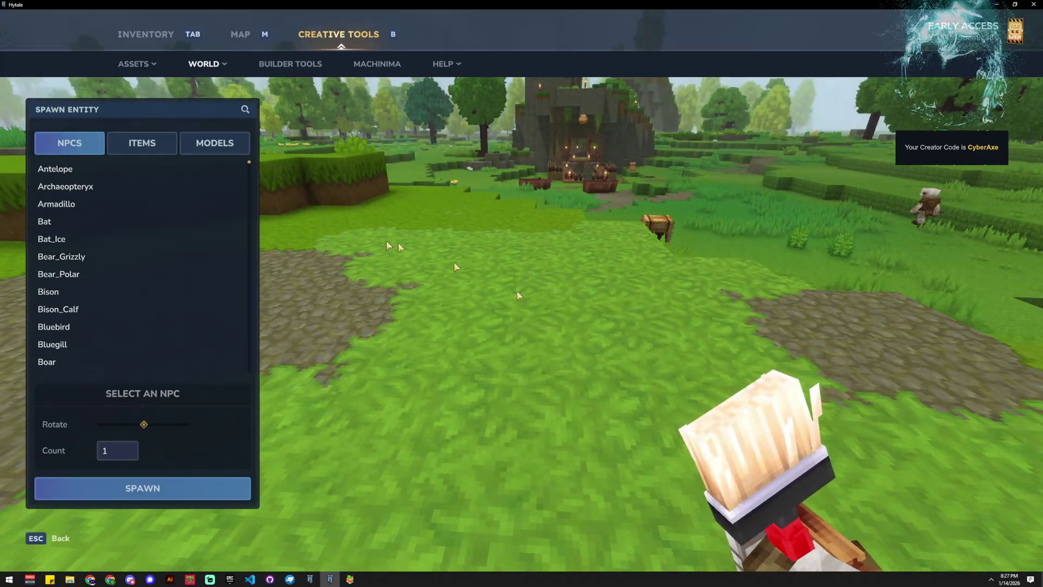
{"action": "left_click", "coordinate": [245, 110]}
{"action": "type", "text": "lizar"}
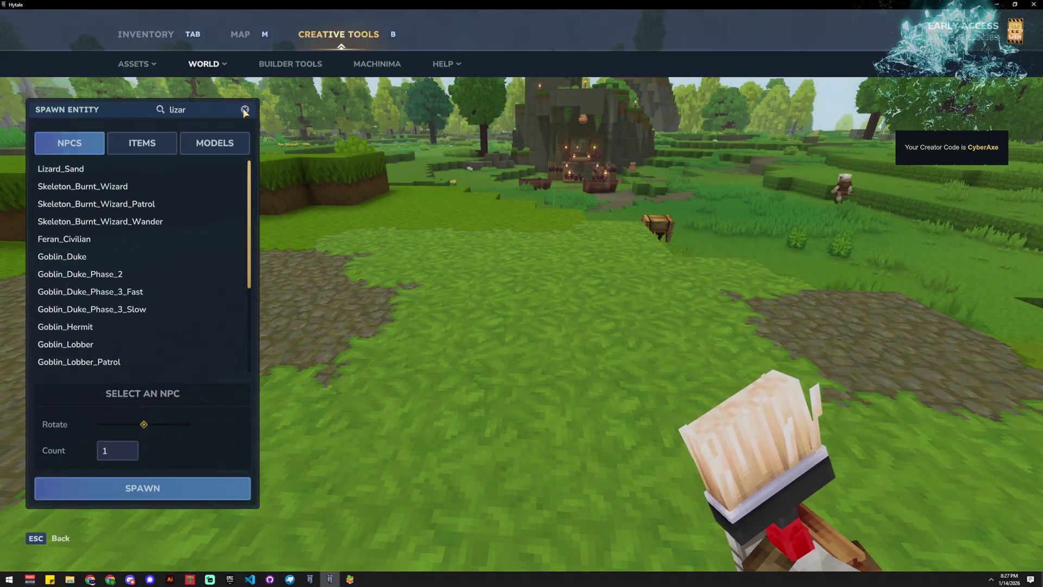
{"action": "scroll", "coordinate": [185, 248], "scroll_direction": "down", "scroll_amount": 3}
{"action": "scroll", "coordinate": [177, 259], "scroll_direction": "up", "scroll_amount": 2}
{"action": "scroll", "coordinate": [178, 268], "scroll_direction": "up", "scroll_amount": 2}
{"action": "double_click", "coordinate": [197, 108]}
{"action": "type", "text": "ol"}
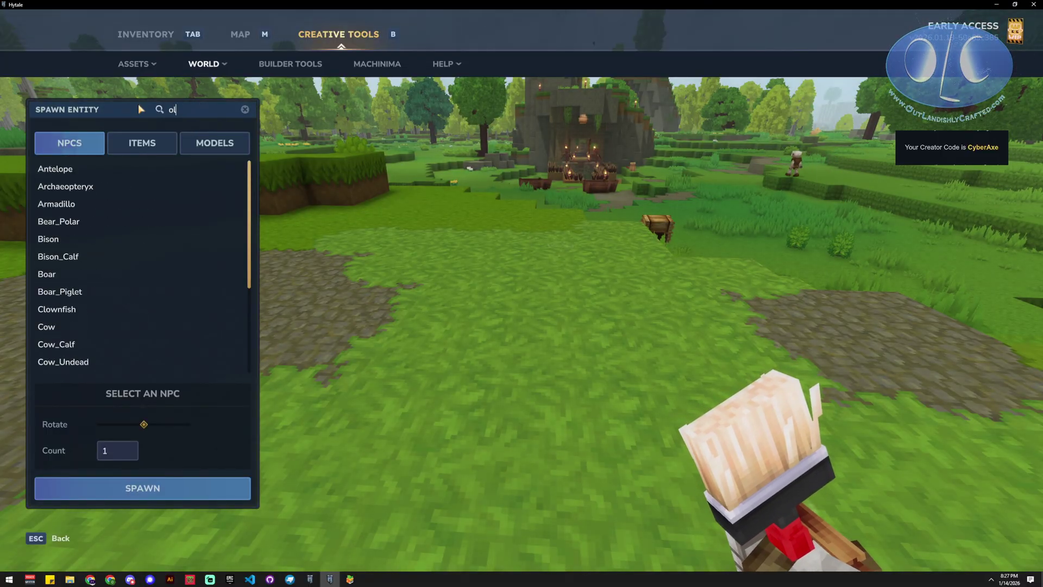
{"action": "type", "text": "c"}
{"action": "scroll", "coordinate": [140, 275], "scroll_direction": "down", "scroll_amount": 3}
{"action": "scroll", "coordinate": [147, 275], "scroll_direction": "up", "scroll_amount": 3}
{"action": "scroll", "coordinate": [145, 304], "scroll_direction": "down", "scroll_amount": 4}
{"action": "scroll", "coordinate": [145, 304], "scroll_direction": "up", "scroll_amount": 3}
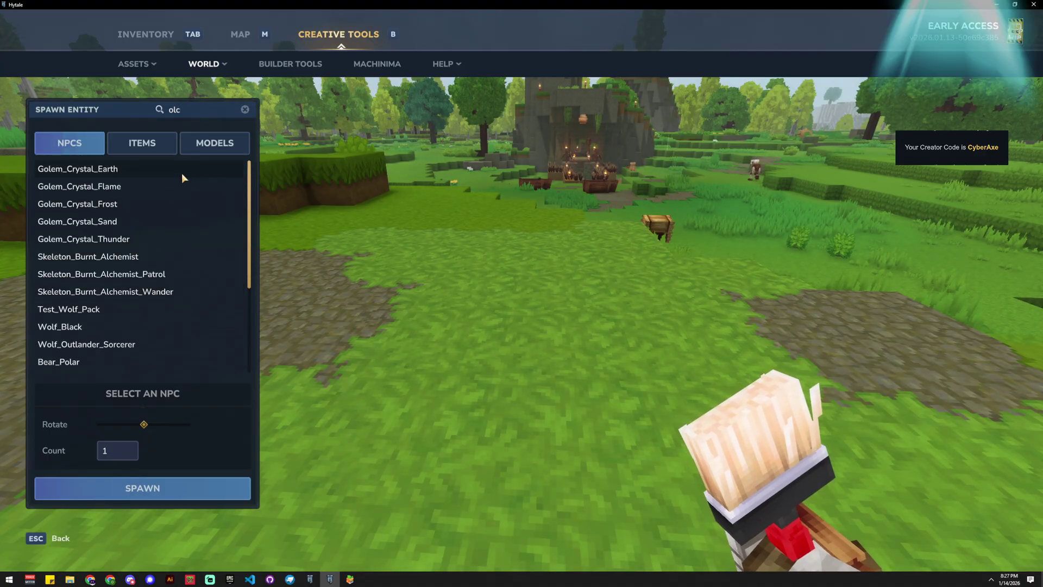
- Search the spawnable NPCs for dragon and examine the list for the custom dragon
{"action": "key", "text": "BackSpace"}
{"action": "key", "text": "BackSpace"}
{"action": "key", "text": "BackSpace"}
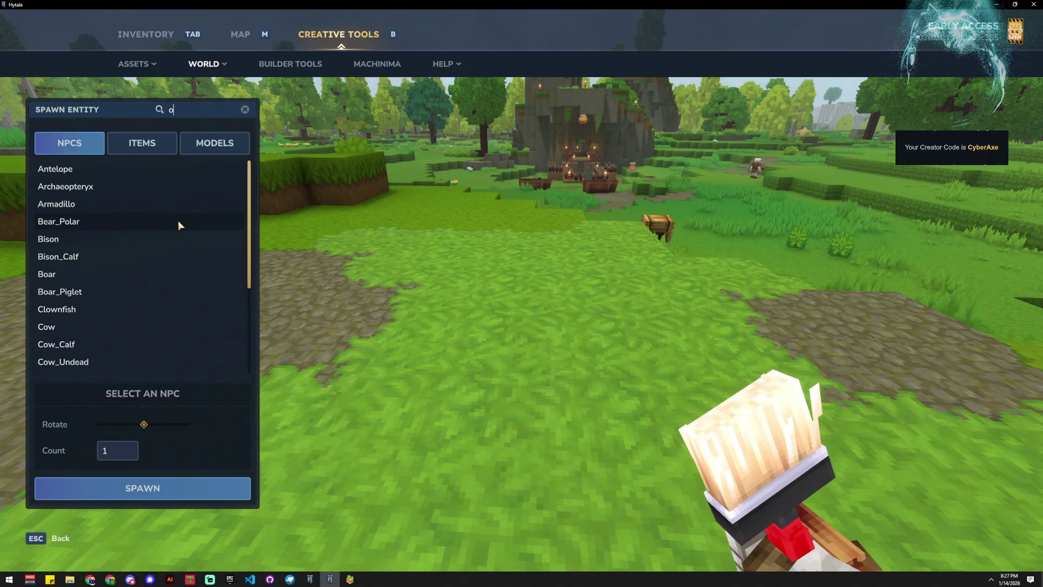
{"action": "type", "text": "dragon"}
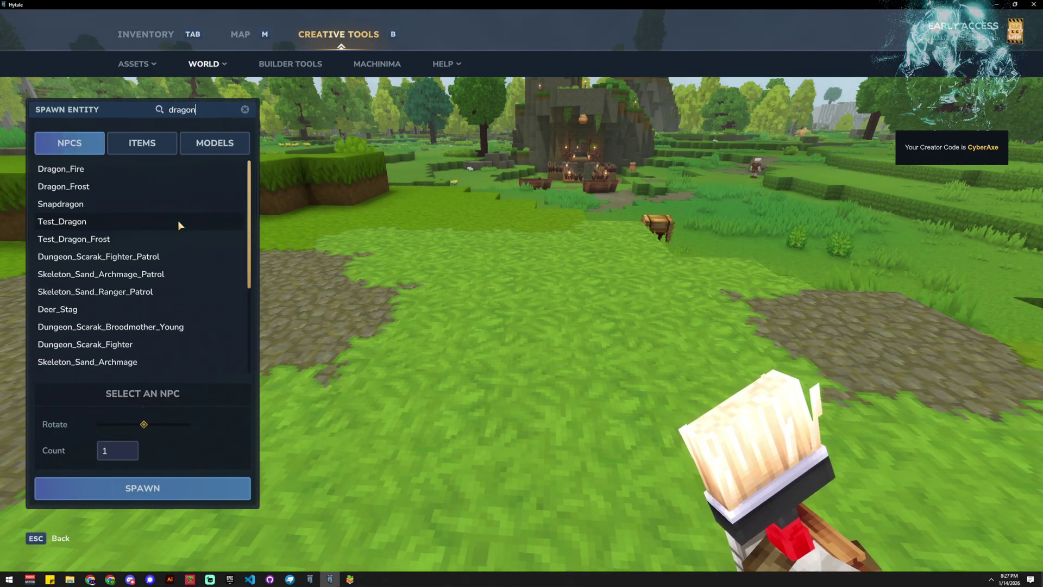
{"action": "scroll", "coordinate": [178, 220], "scroll_direction": "down", "scroll_amount": 3}
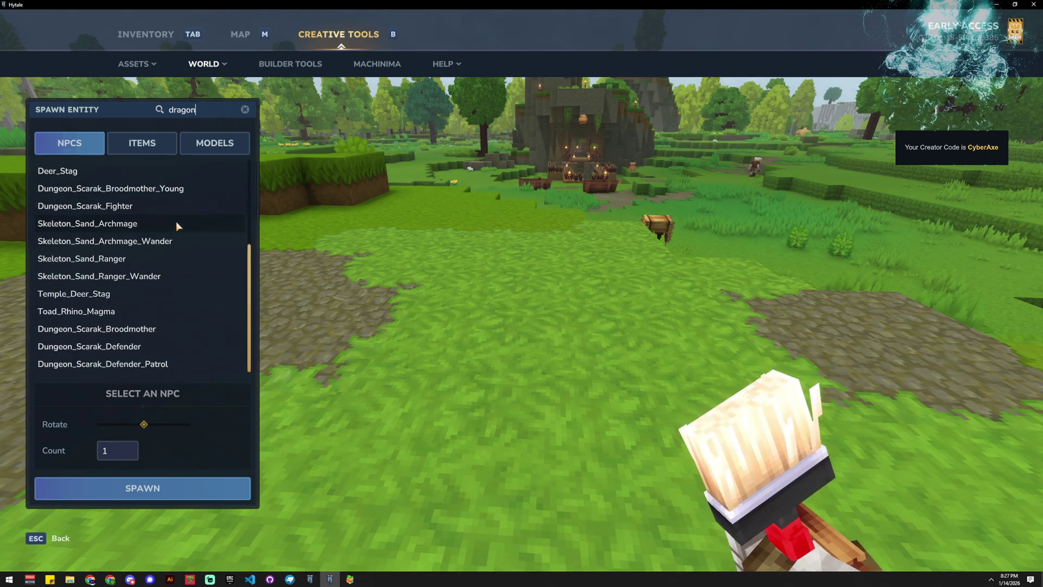
{"action": "scroll", "coordinate": [176, 220], "scroll_direction": "up", "scroll_amount": 3}
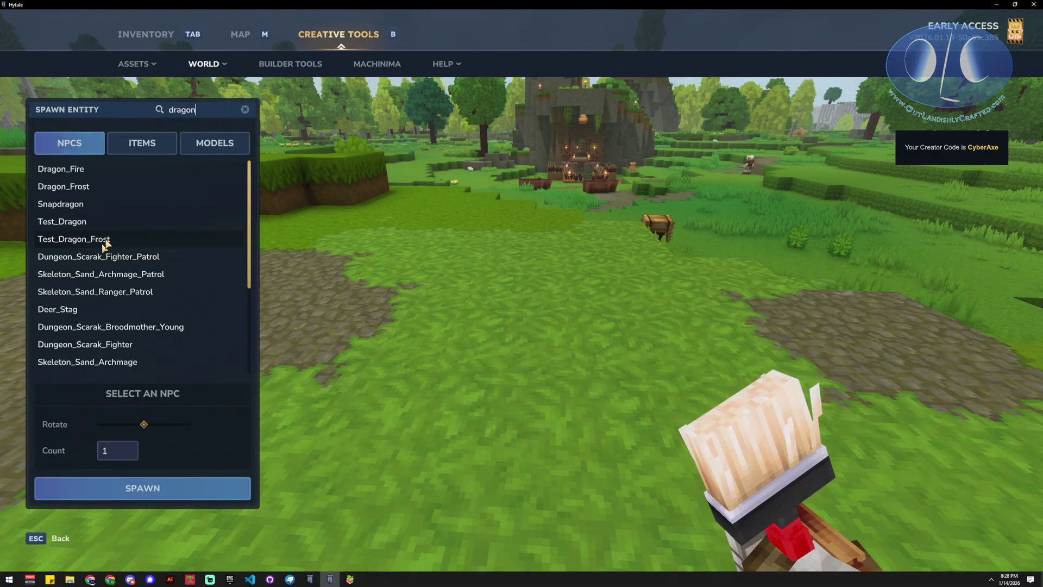
{"action": "scroll", "coordinate": [104, 240], "scroll_direction": "down", "scroll_amount": 4}
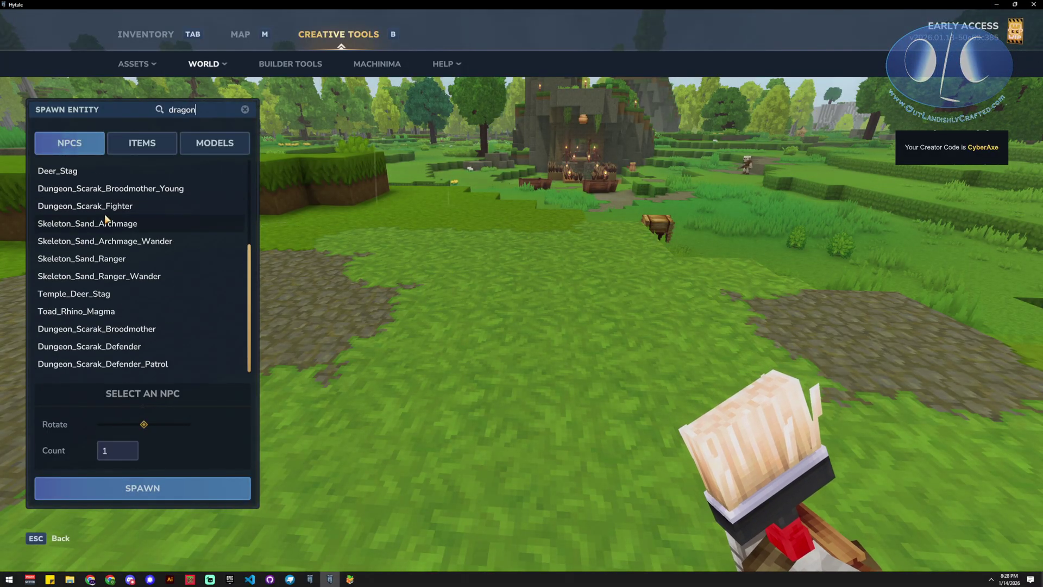
{"action": "scroll", "coordinate": [107, 218], "scroll_direction": "up", "scroll_amount": 4}
- Leave the world, save Day1's settings with OLC_lizard_dragon_pack enabled and olc_template disabled, and load Day1 again
{"action": "key", "text": "Escape"}
{"action": "key", "text": "Escape"}
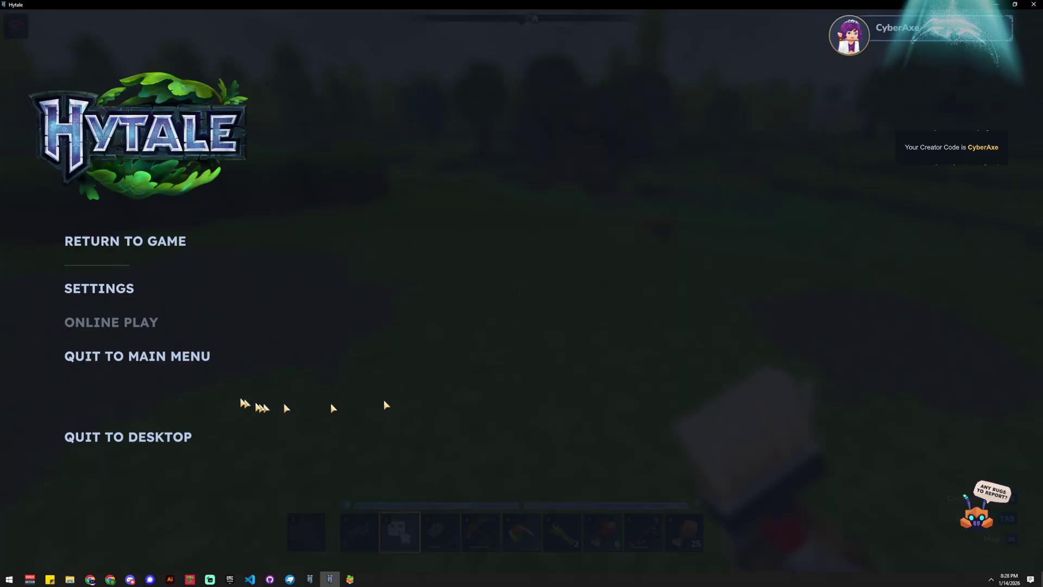
{"action": "left_click", "coordinate": [214, 324]}
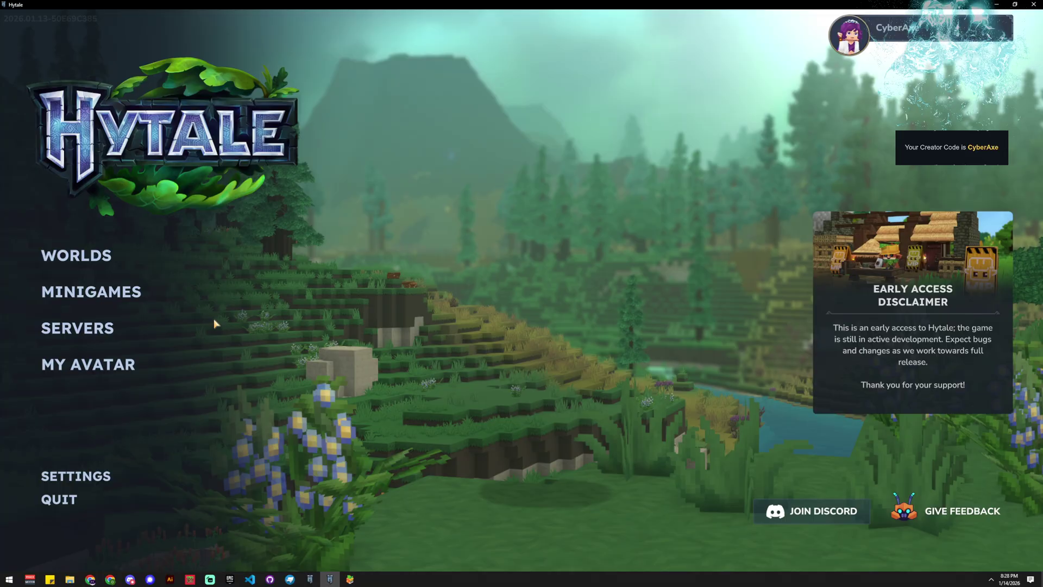
{"action": "left_click", "coordinate": [100, 268]}
{"action": "left_click", "coordinate": [185, 242]}
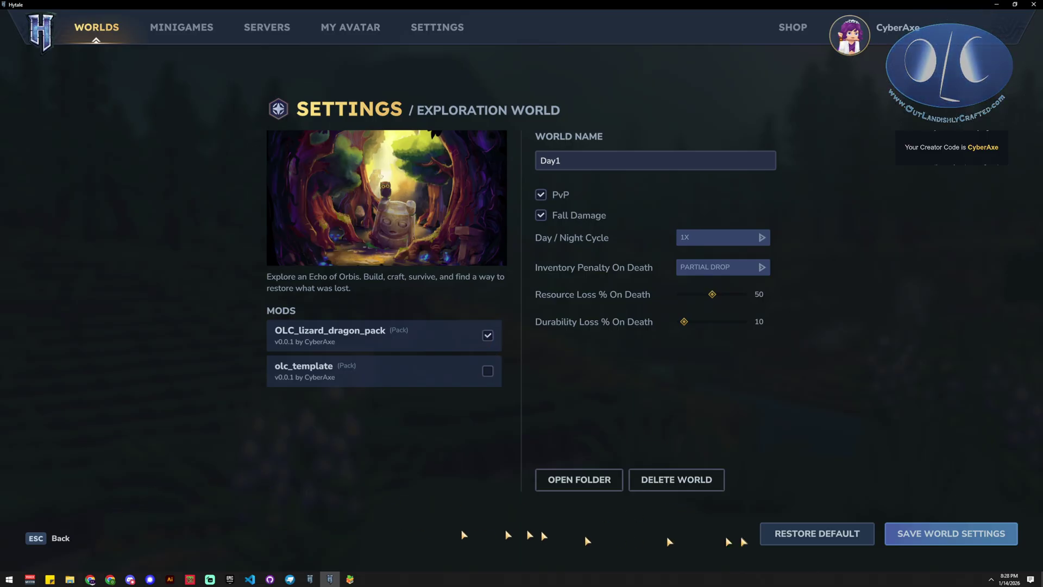
{"action": "left_click", "coordinate": [951, 534]}
{"action": "double_click", "coordinate": [159, 245]}
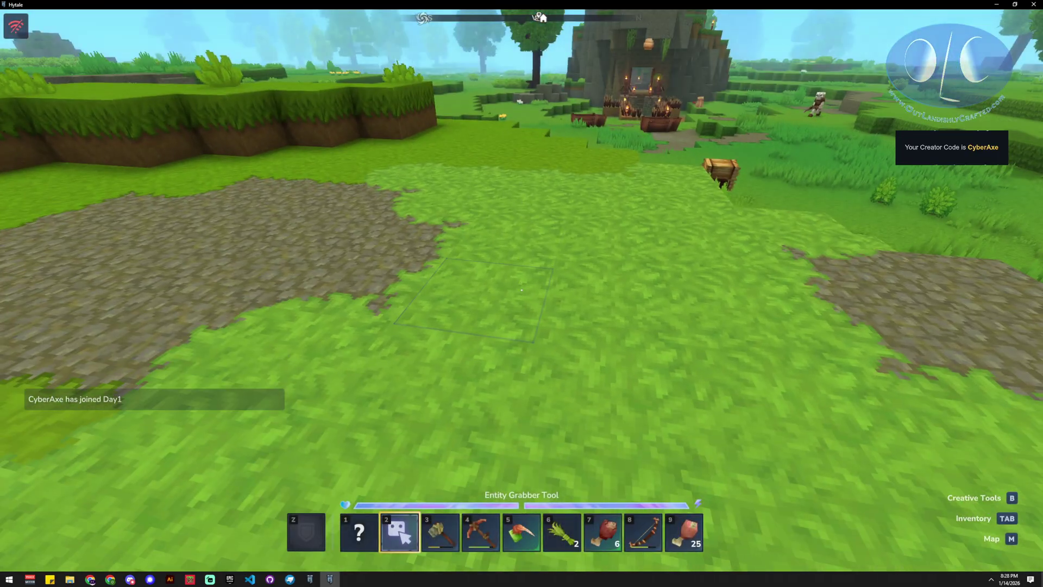
- Search the spawnable NPCs for dragon again, check the matches for the custom lizard dragon, and return to the world
{"action": "key", "text": "b"}
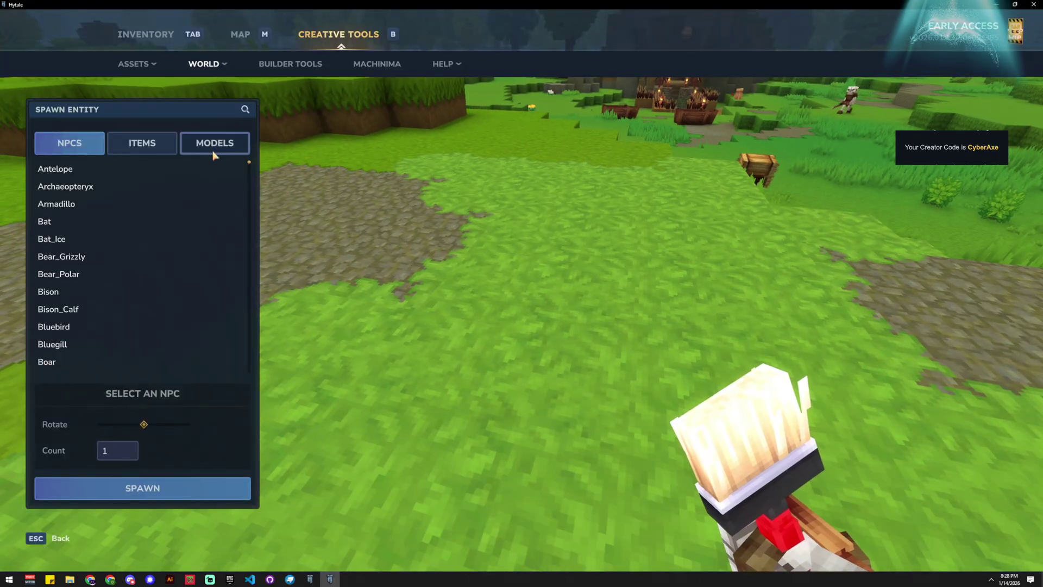
{"action": "left_click", "coordinate": [215, 146]}
{"action": "key", "text": "Escape"}
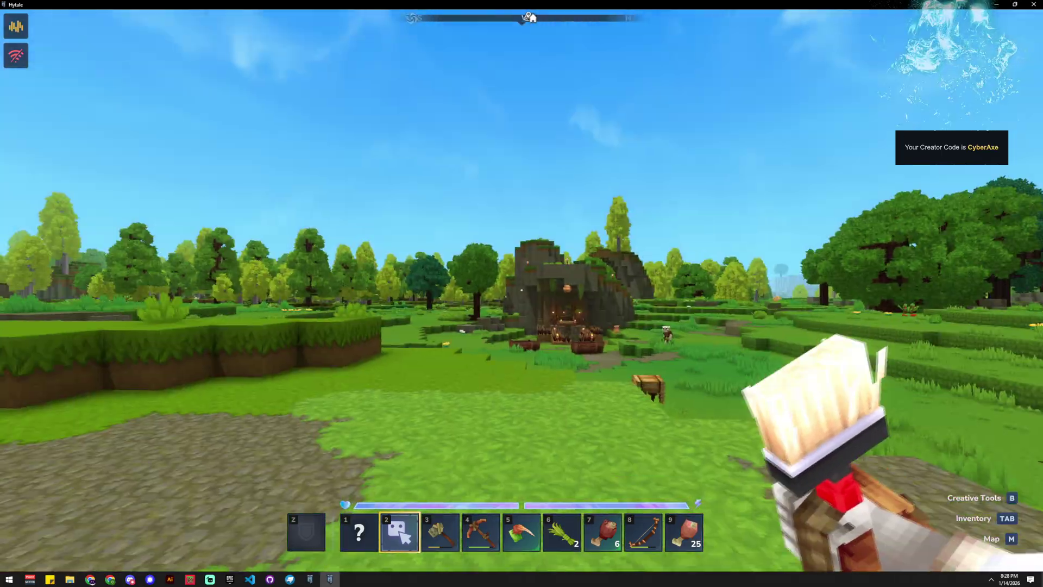
{"action": "key", "text": "b"}
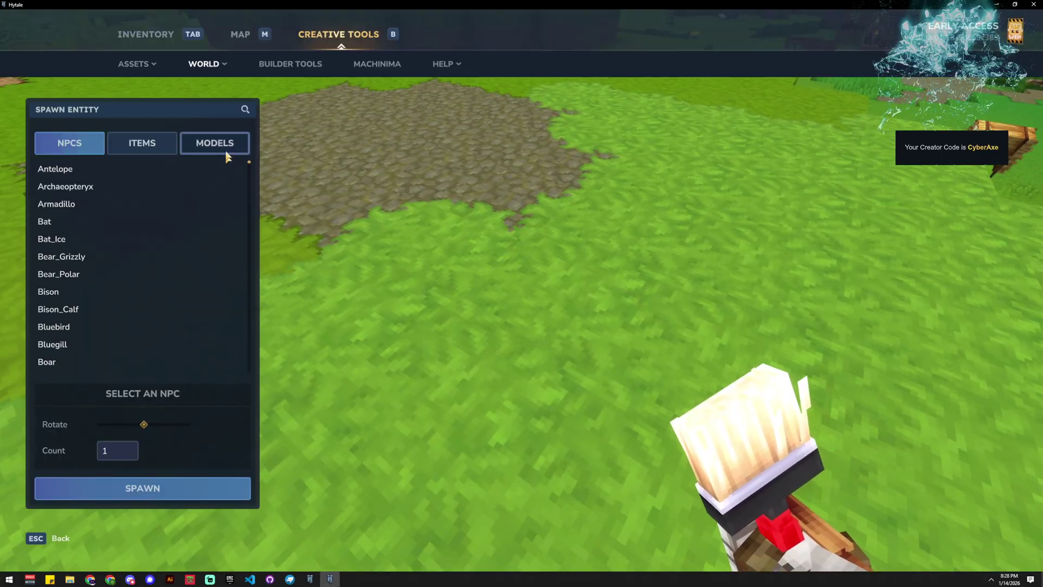
{"action": "left_click", "coordinate": [246, 108]}
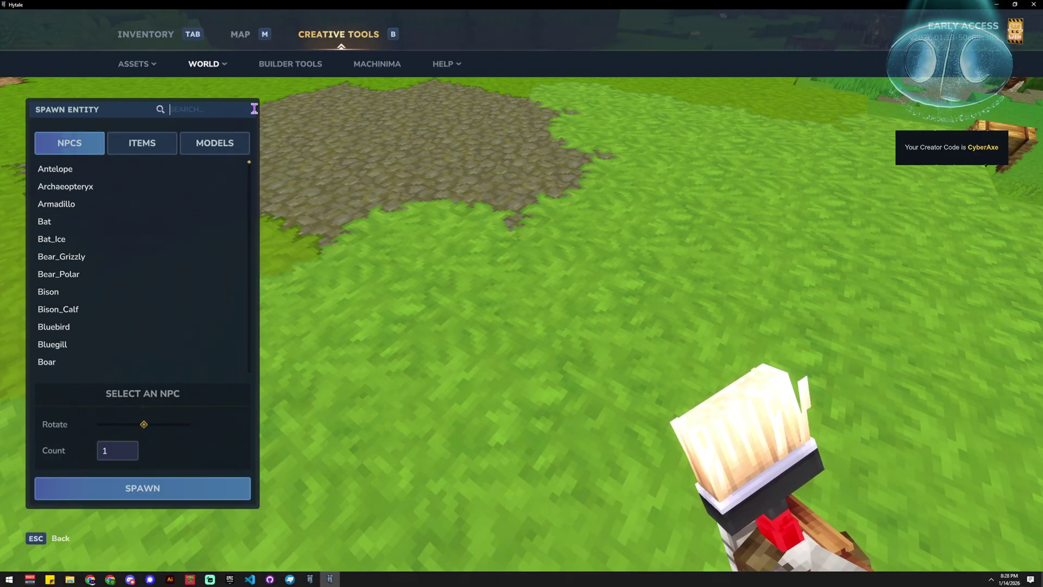
{"action": "type", "text": "dragon"}
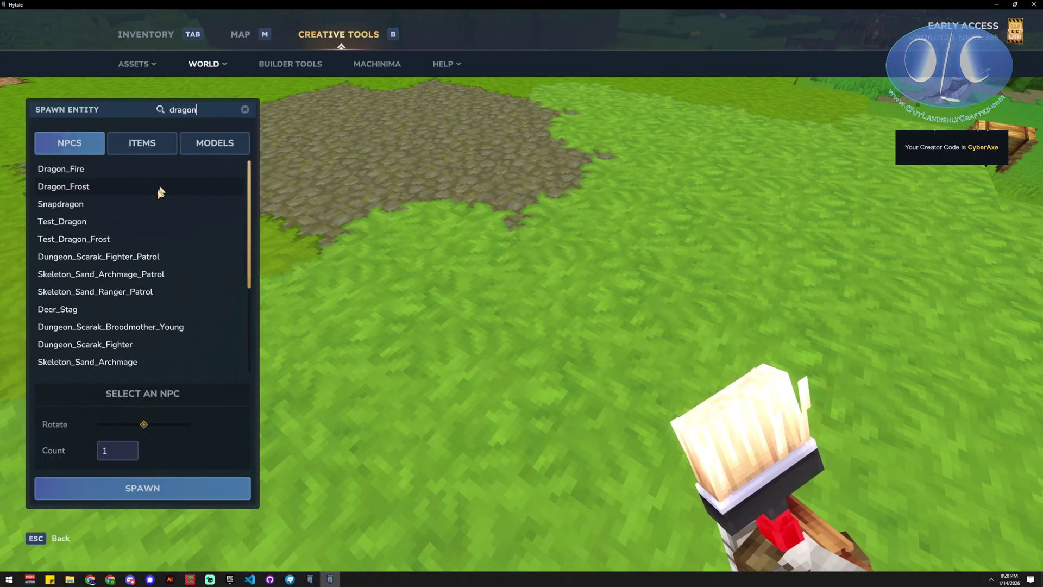
{"action": "scroll", "coordinate": [95, 221], "scroll_direction": "down", "scroll_amount": 8}
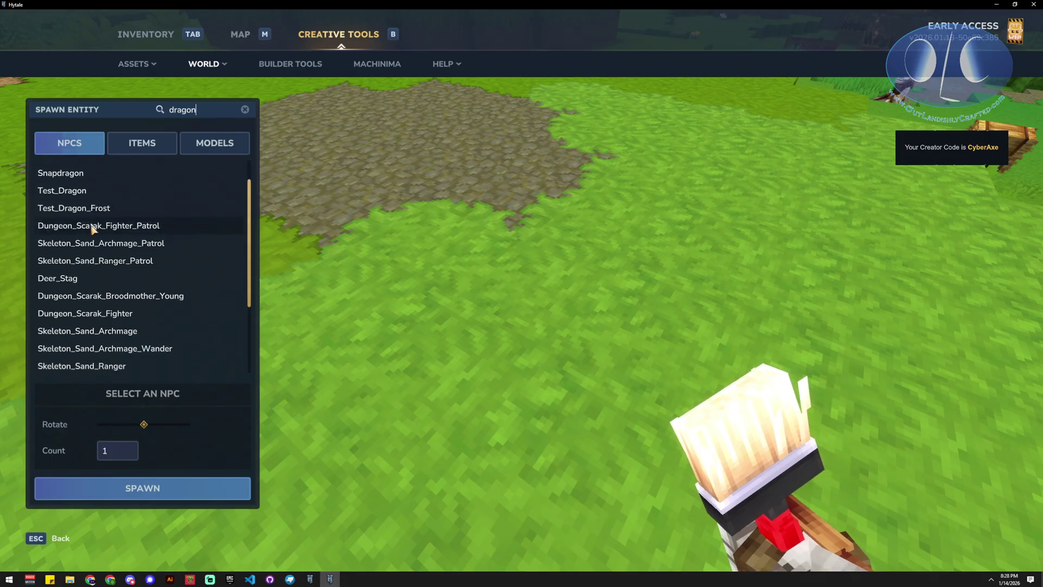
{"action": "scroll", "coordinate": [94, 315], "scroll_direction": "up", "scroll_amount": 8}
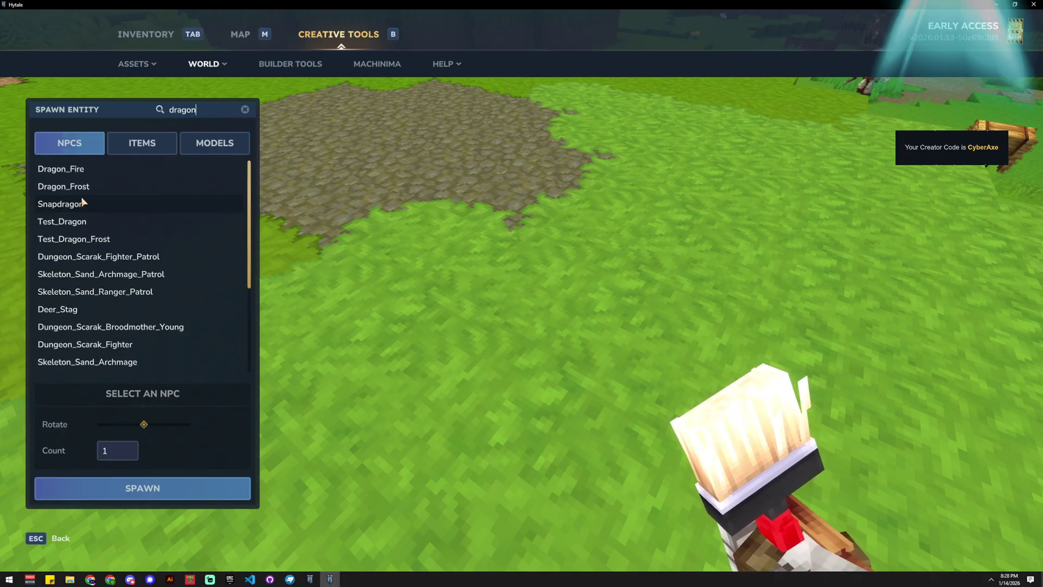
{"action": "key", "text": "Escape"}
{"action": "key", "text": "Escape"}
{"action": "key", "text": "Escape"}
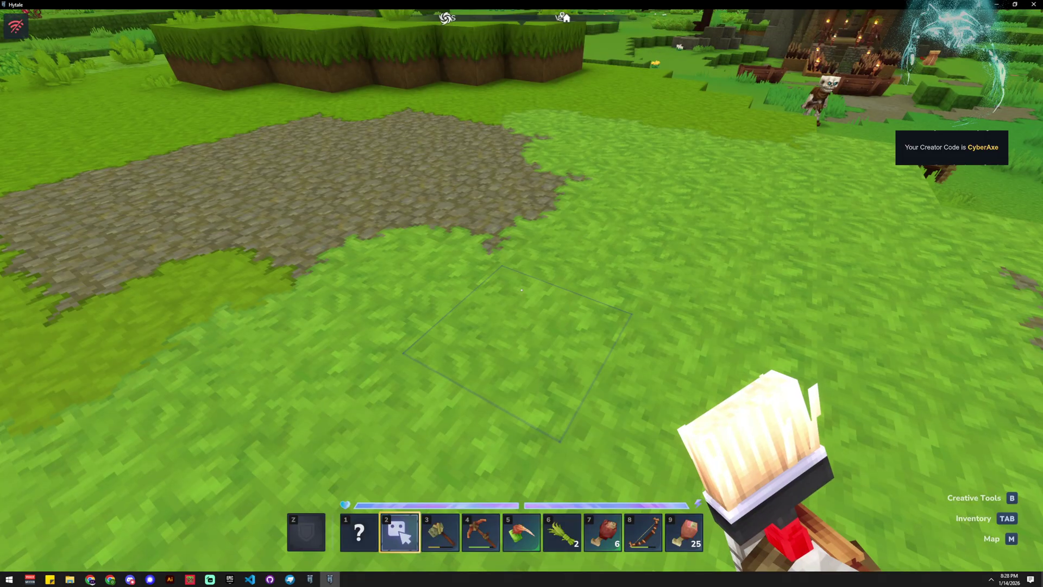
- Launch the Asset Editor from the creative tools and select the OutLandishly Crafted Lizard Dragon pack
{"action": "key", "text": "Tab"}
{"action": "left_click", "coordinate": [333, 40]}
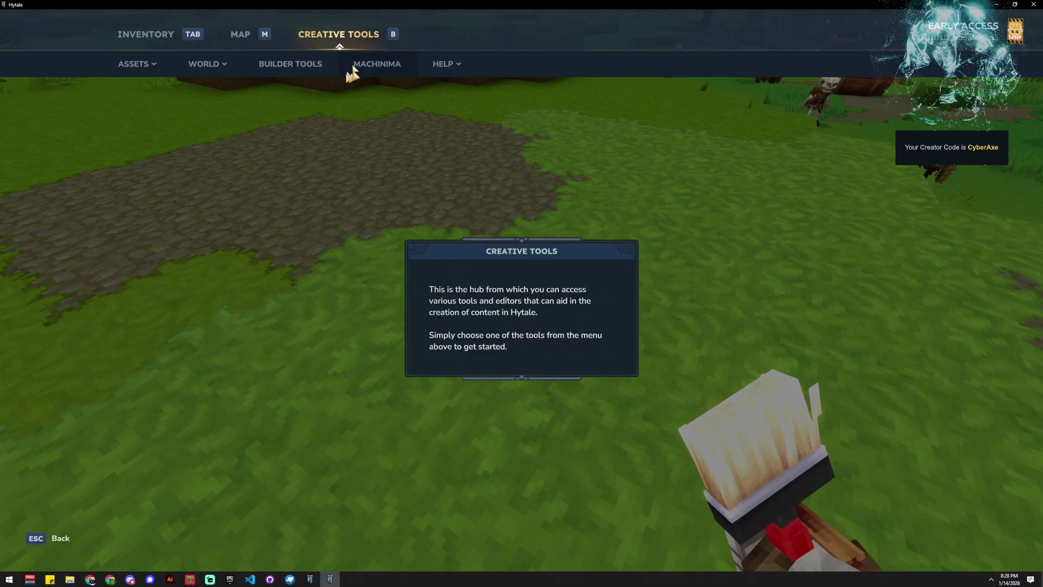
{"action": "mouse_move", "coordinate": [130, 65]}
{"action": "left_click", "coordinate": [133, 86]}
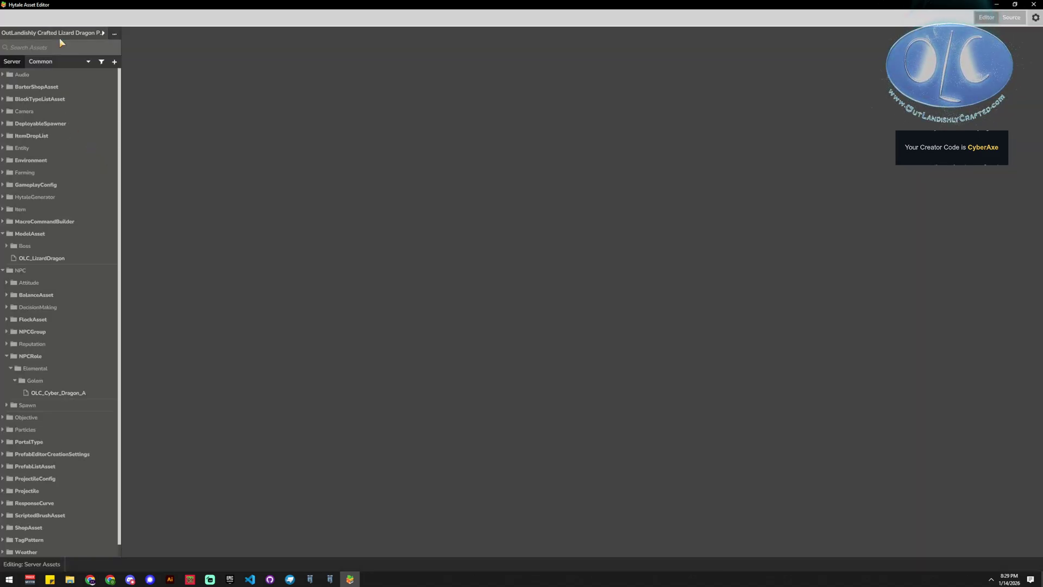
{"action": "left_click", "coordinate": [61, 33]}
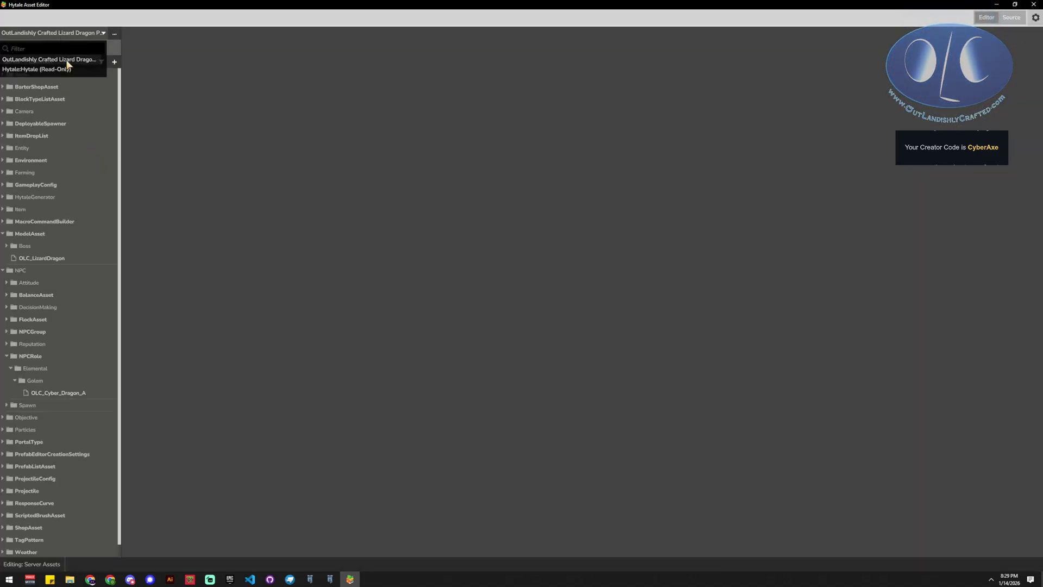
{"action": "left_click", "coordinate": [67, 61]}
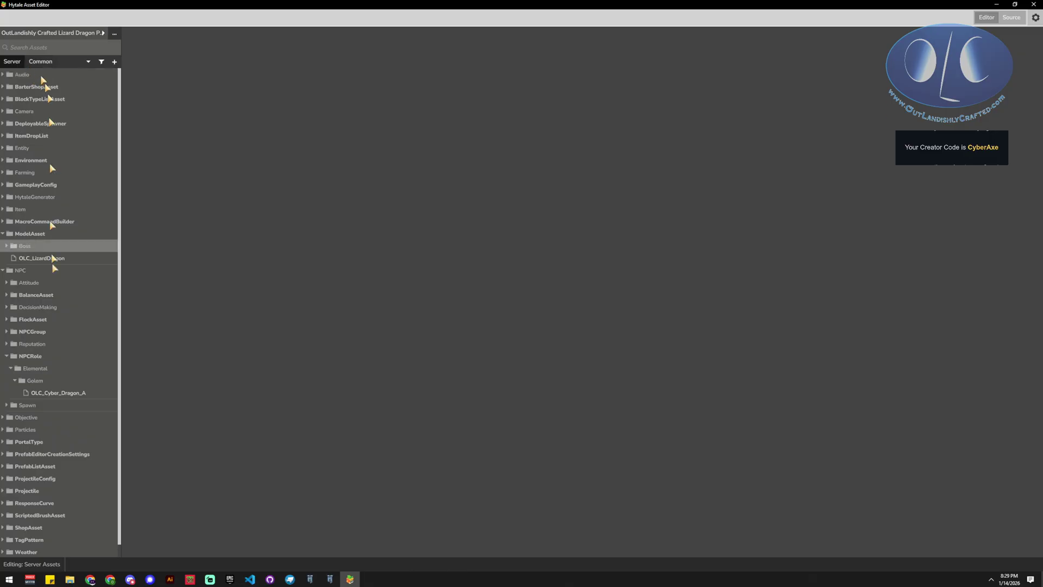
- Open the OLC_Cyber_Dragon_A NPC role, the OLC_Cyber_Dragon_A model in Boss and the OLC_LizardDragon model to compare them
{"action": "left_click", "coordinate": [61, 392]}
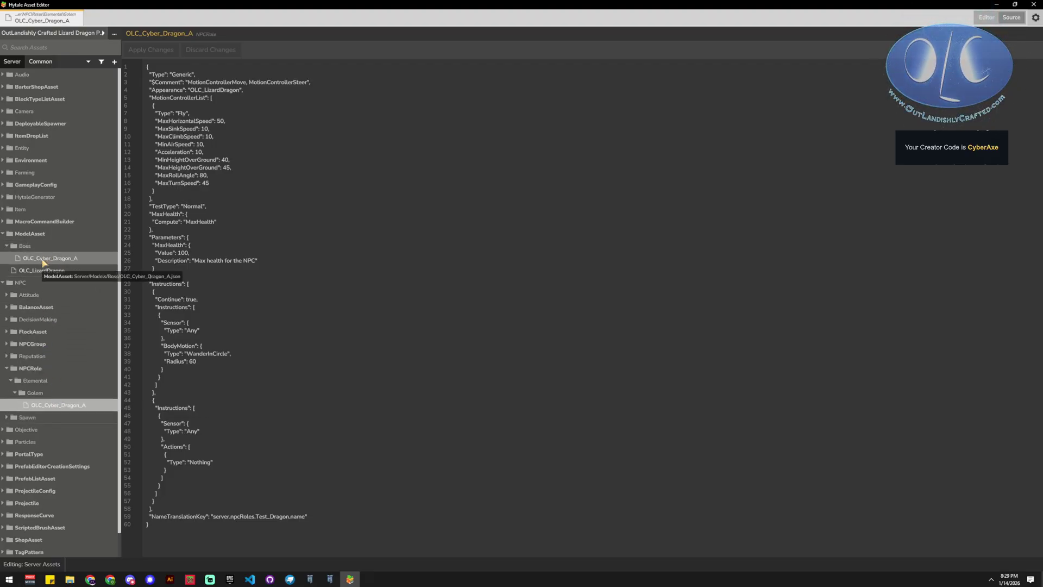
{"action": "left_click", "coordinate": [24, 245]}
{"action": "left_click", "coordinate": [43, 258]}
{"action": "left_click", "coordinate": [40, 270]}
- Delete the duplicate OLC_Cyber_Dragon_A model asset from the Boss folder
{"action": "left_click", "coordinate": [41, 259]}
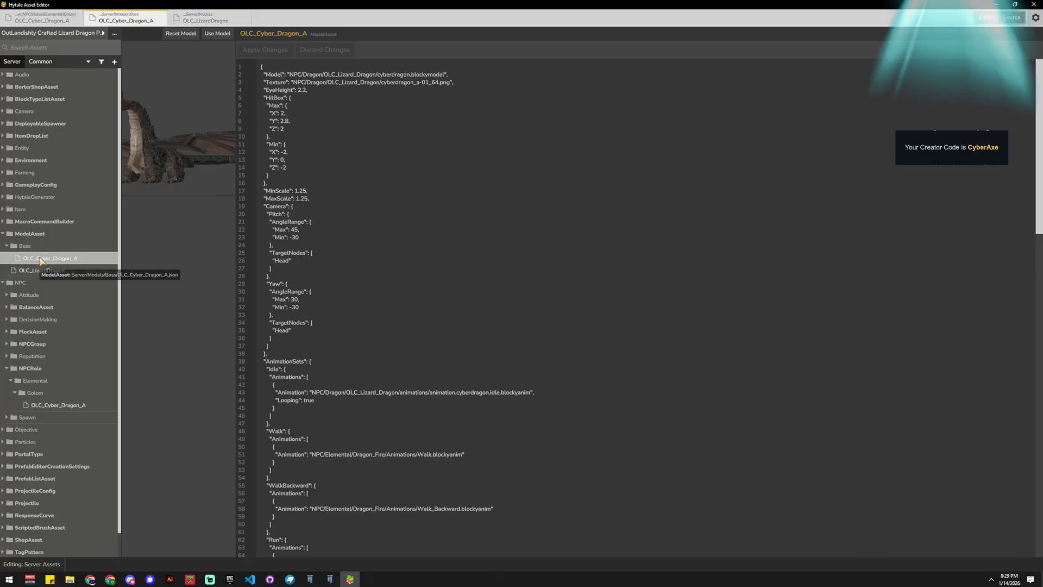
{"action": "right_click", "coordinate": [41, 260]}
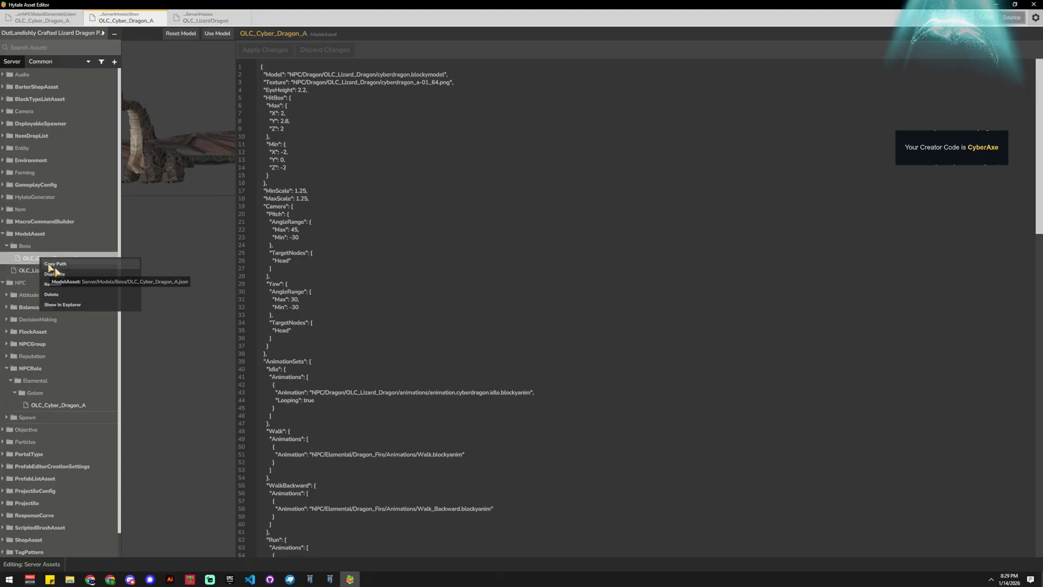
{"action": "left_click", "coordinate": [61, 292]}
{"action": "left_click", "coordinate": [568, 306]}
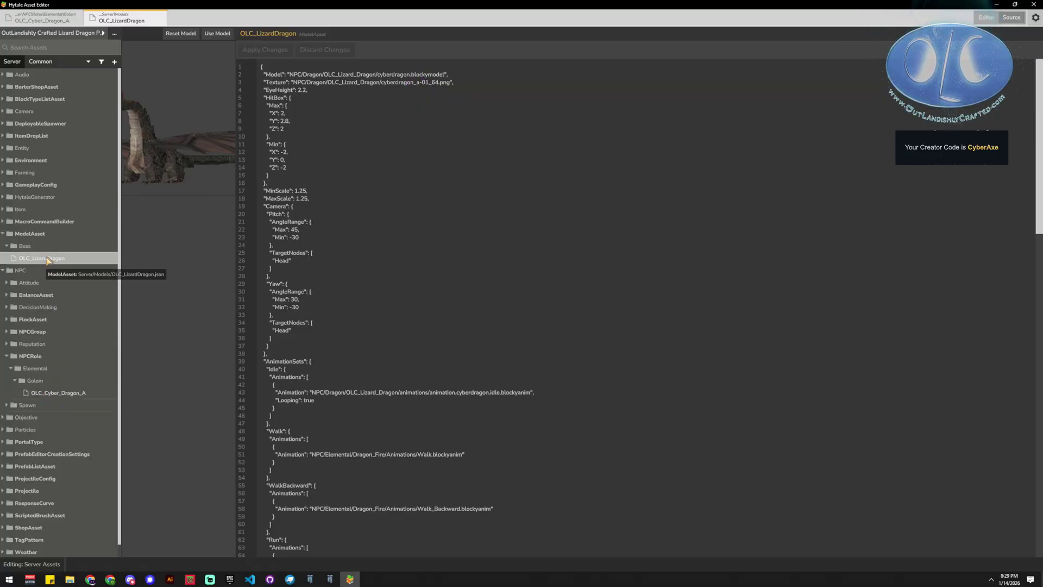
- Copy the full name of the OLC_LizardDragon model asset without renaming it
{"action": "right_click", "coordinate": [47, 261]}
{"action": "left_click", "coordinate": [71, 283]}
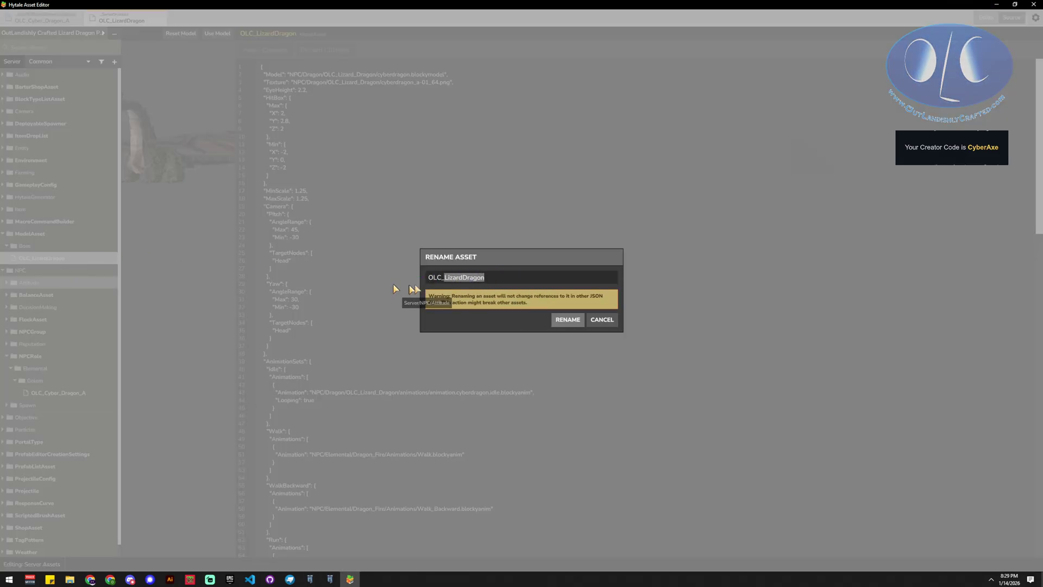
{"action": "left_click", "coordinate": [518, 279]}
{"action": "key", "text": "ctrl+a"}
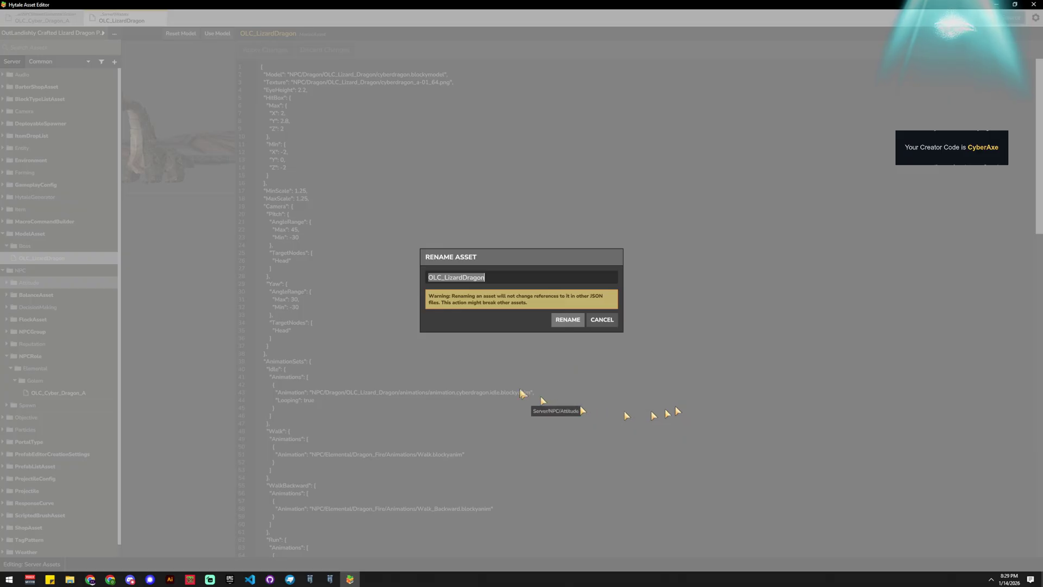
{"action": "left_click", "coordinate": [601, 320]}
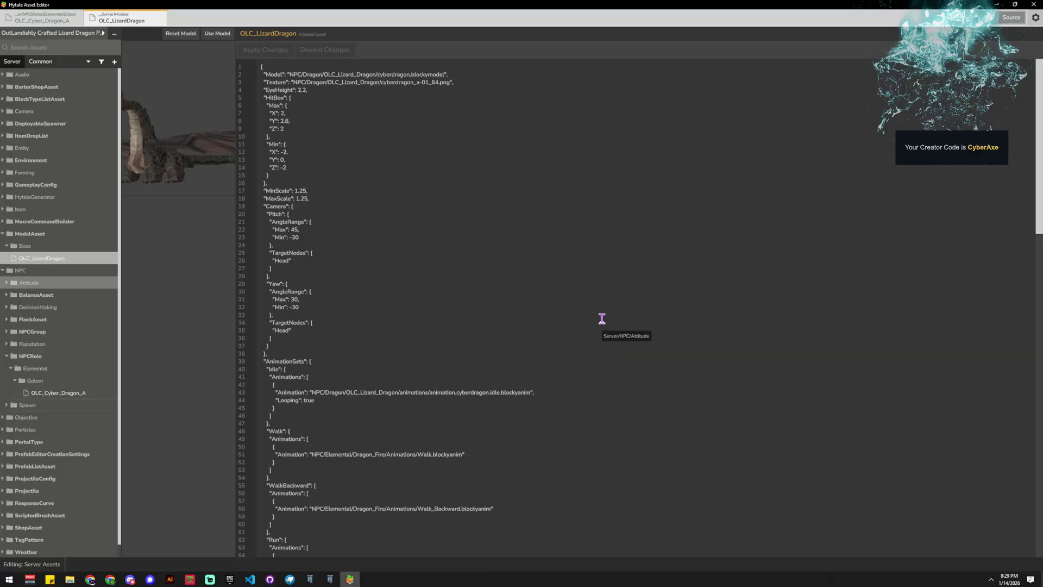
- Rename the OLC_Cyber_Dragon_A NPC role in Elemental/Golem as OLC_LizardDragon
{"action": "left_click", "coordinate": [62, 394]}
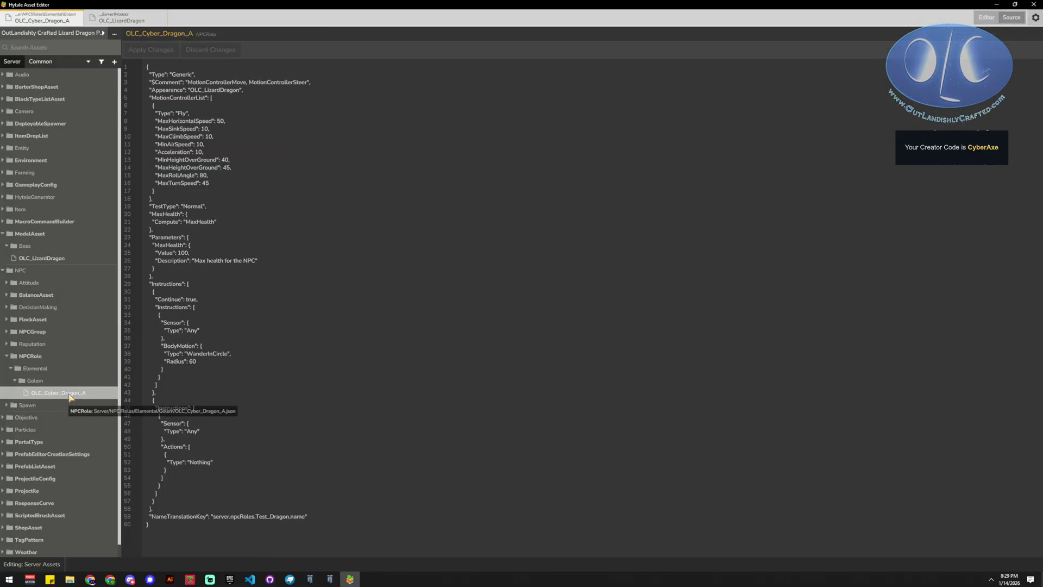
{"action": "right_click", "coordinate": [66, 402]}
{"action": "left_click", "coordinate": [95, 418]}
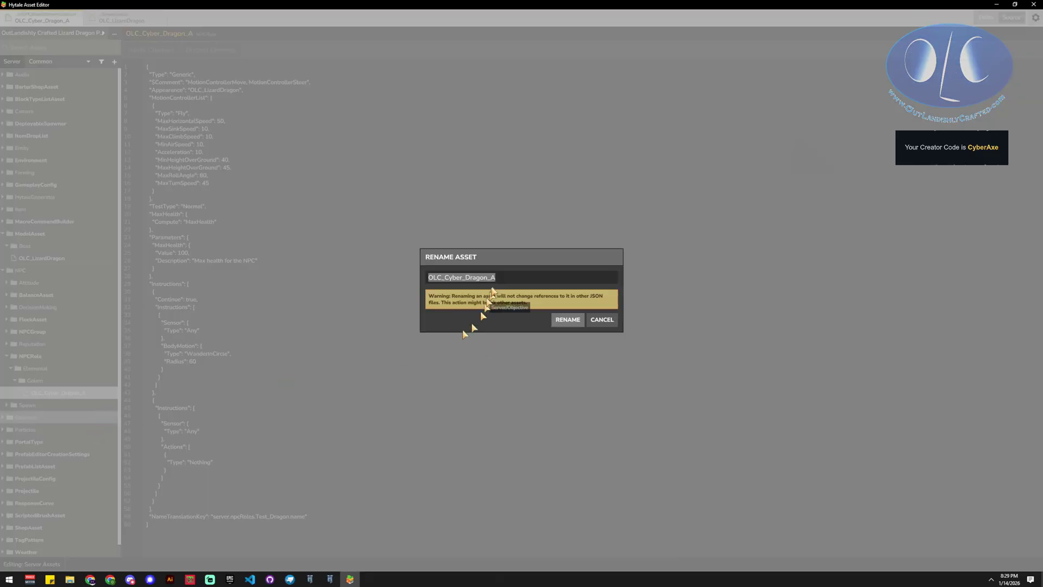
{"action": "left_click_drag", "start_coordinate": [502, 277], "coordinate": [490, 277]}
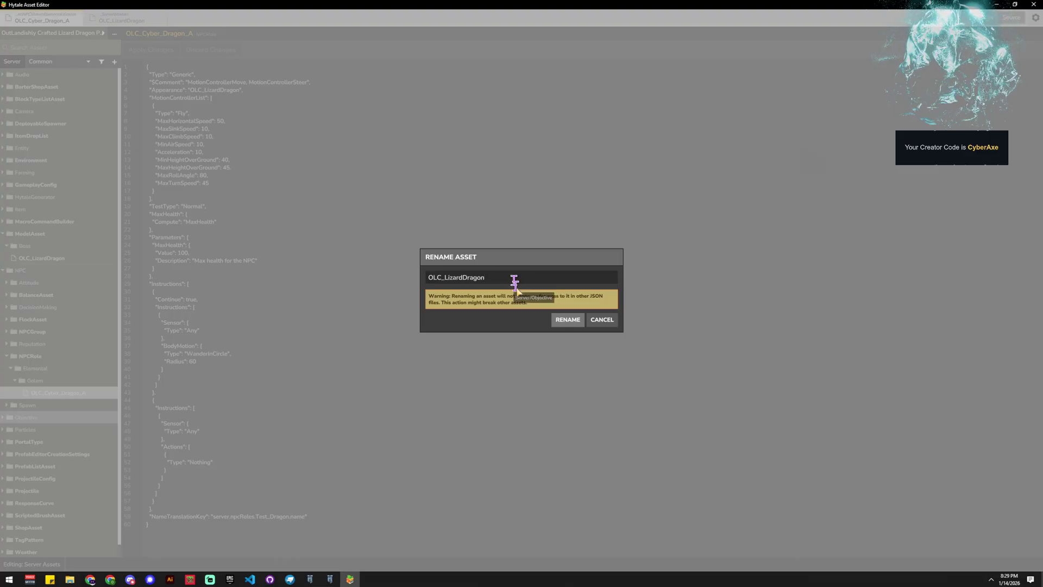
{"action": "left_click", "coordinate": [567, 320]}
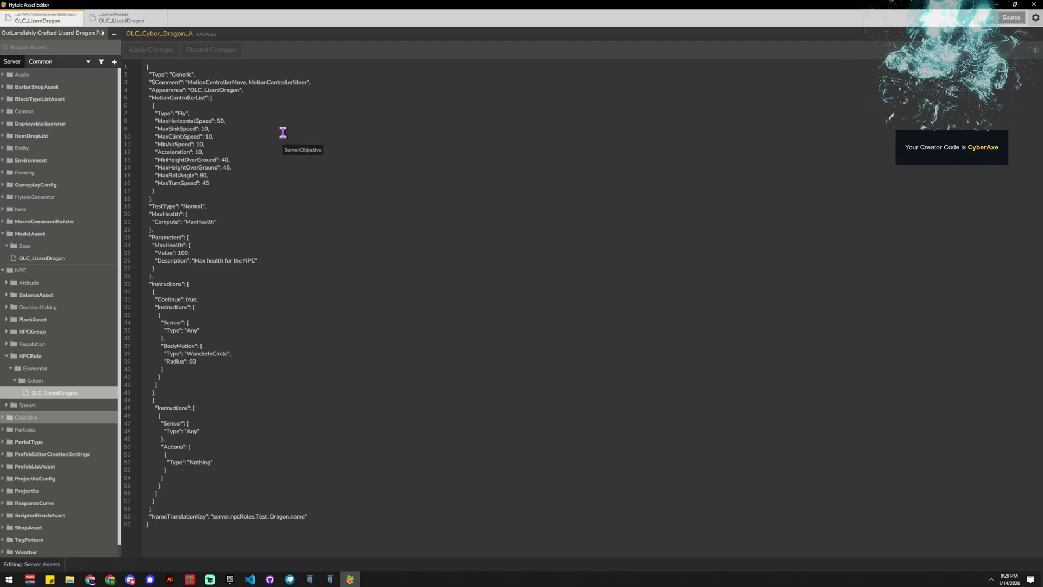
- Check the role's Appearance entry and examine the common assets in NPC/Dragon/OLC_Lizard_Dragon, including its animations folder
{"action": "left_click", "coordinate": [233, 90]}
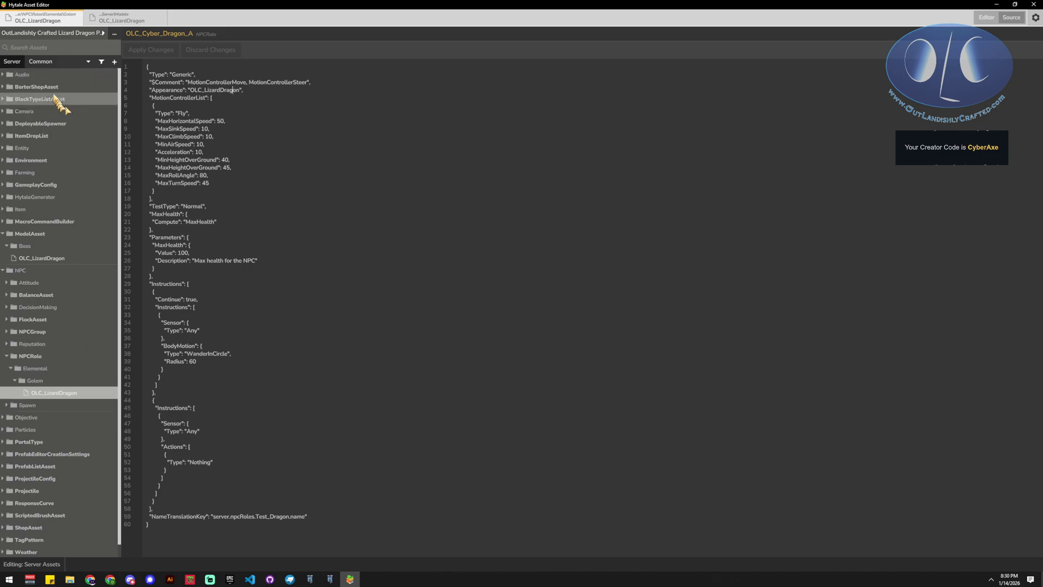
{"action": "left_click", "coordinate": [40, 62]}
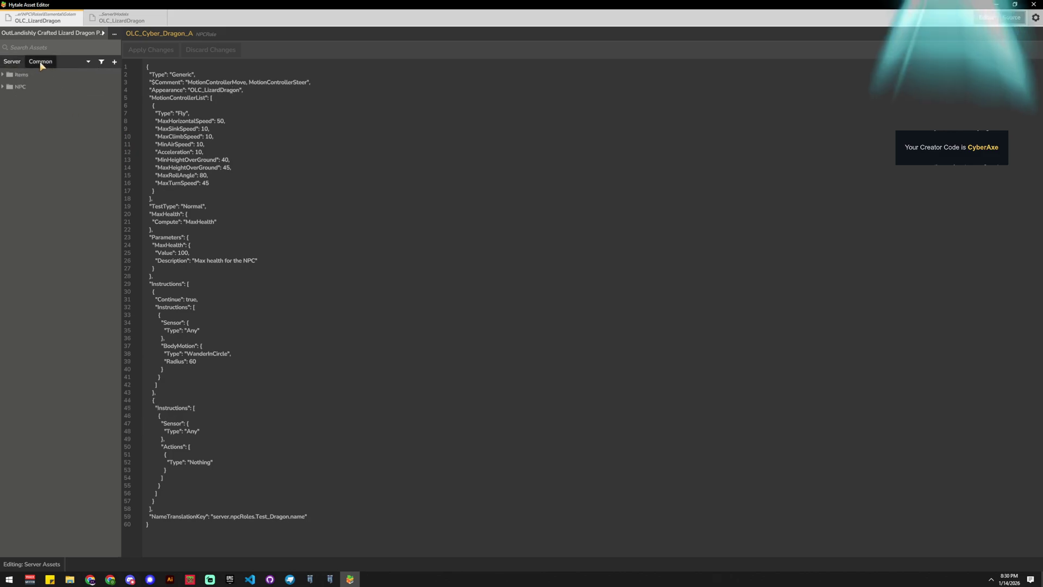
{"action": "left_click", "coordinate": [25, 87]}
{"action": "left_click", "coordinate": [28, 99]}
{"action": "left_click", "coordinate": [47, 111]}
{"action": "left_click", "coordinate": [56, 125]}
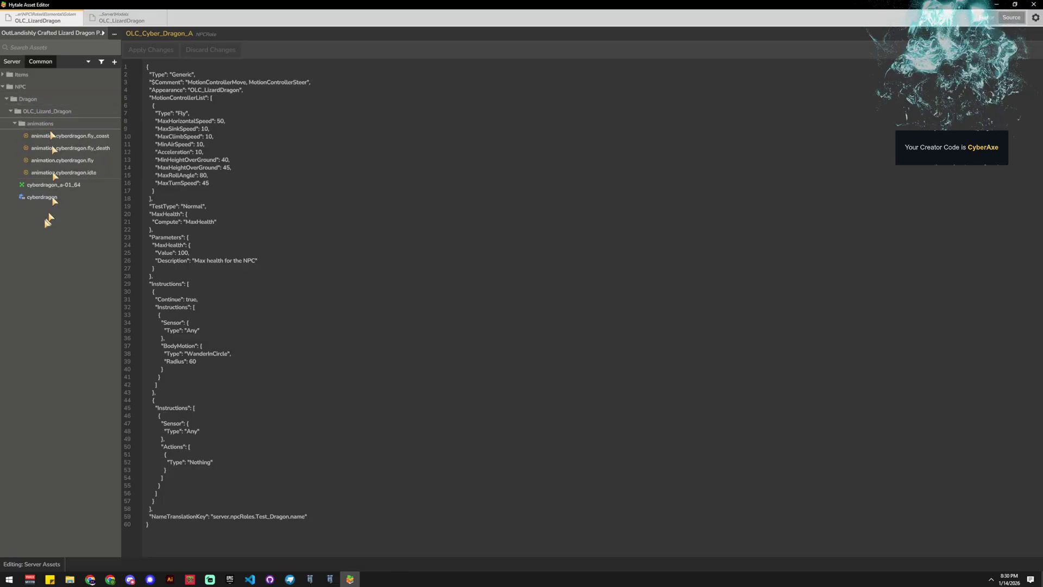
- Examine the OLC_LizardDragon model asset's source for its model, texture, animation set and particle entries
{"action": "left_click", "coordinate": [12, 62]}
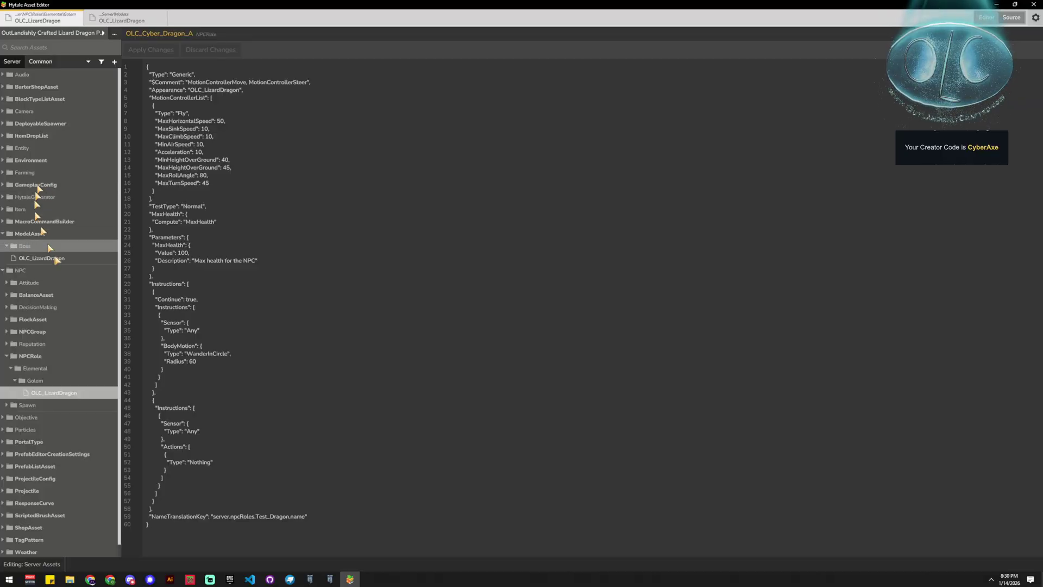
{"action": "left_click", "coordinate": [42, 258]}
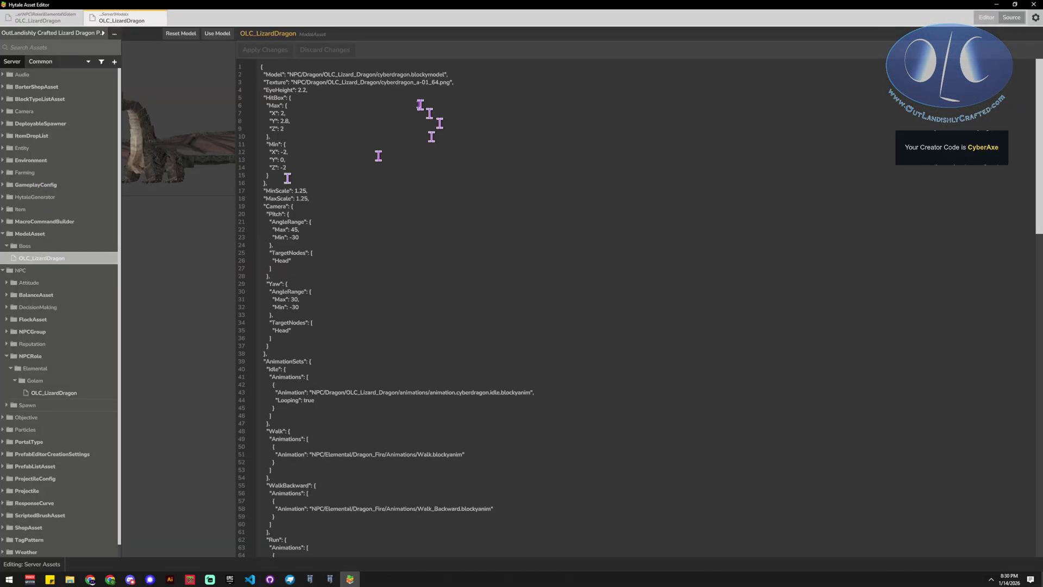
{"action": "scroll", "coordinate": [337, 190], "scroll_direction": "down", "scroll_amount": 10}
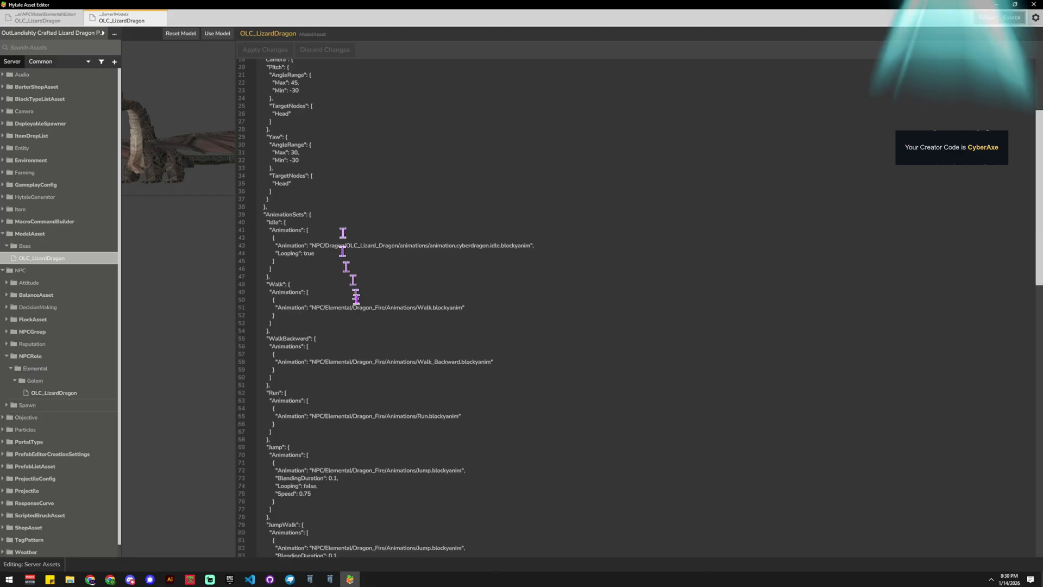
{"action": "scroll", "coordinate": [350, 300], "scroll_direction": "down", "scroll_amount": 20}
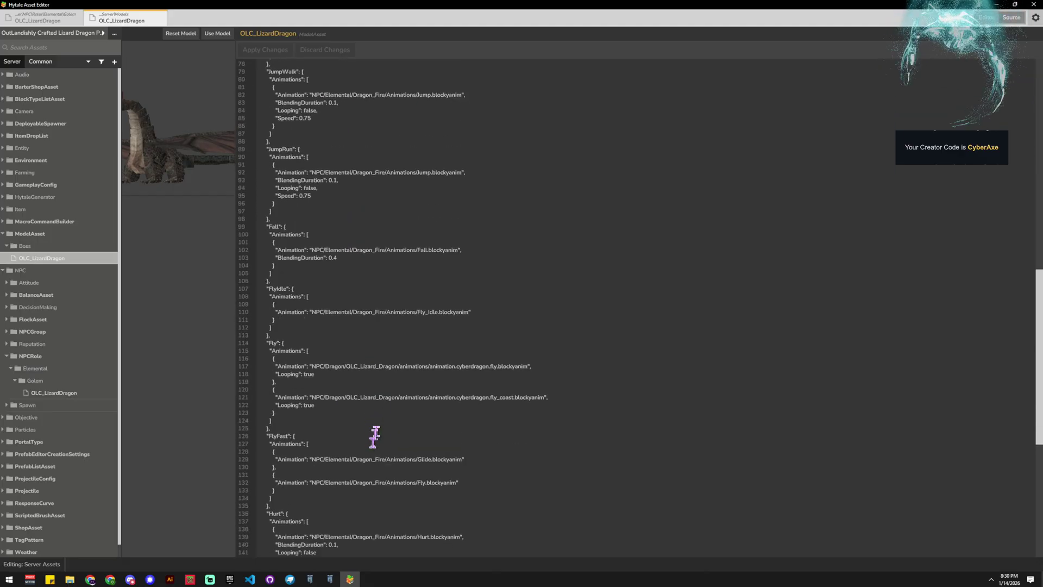
{"action": "scroll", "coordinate": [373, 444], "scroll_direction": "down", "scroll_amount": 7}
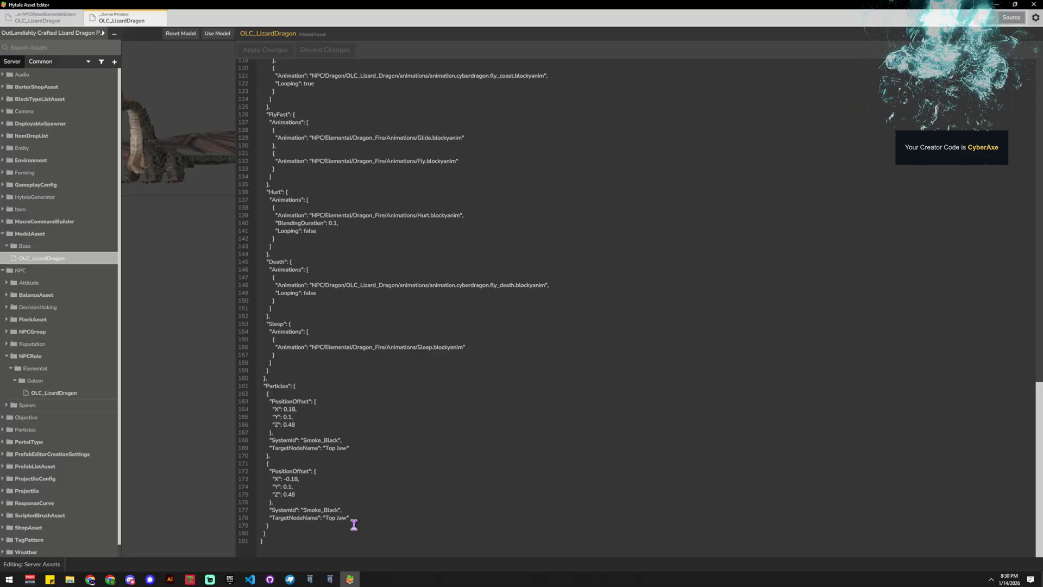
{"action": "scroll", "coordinate": [359, 513], "scroll_direction": "up", "scroll_amount": 3}
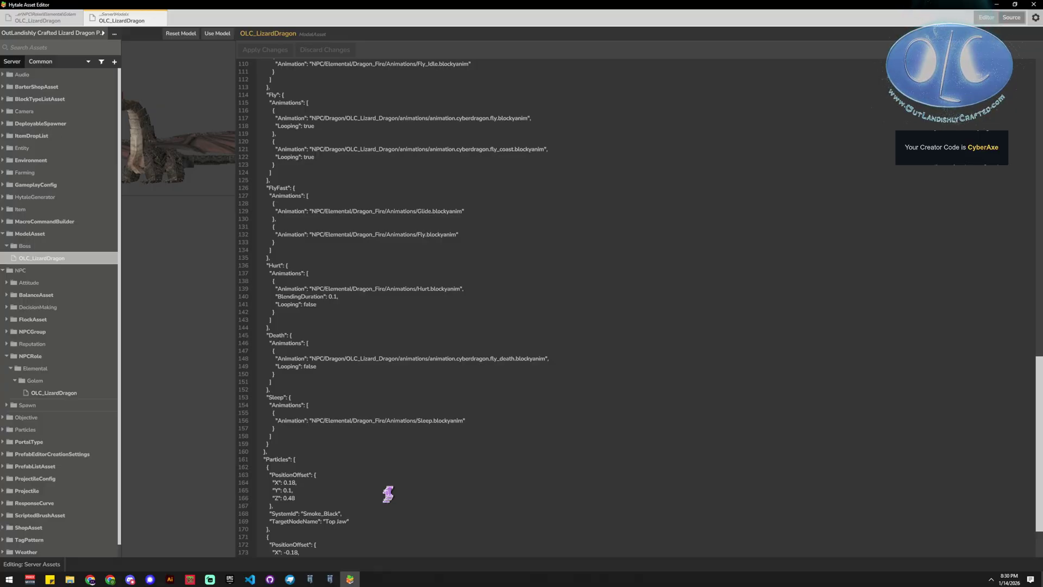
{"action": "scroll", "coordinate": [388, 489], "scroll_direction": "up", "scroll_amount": 4}
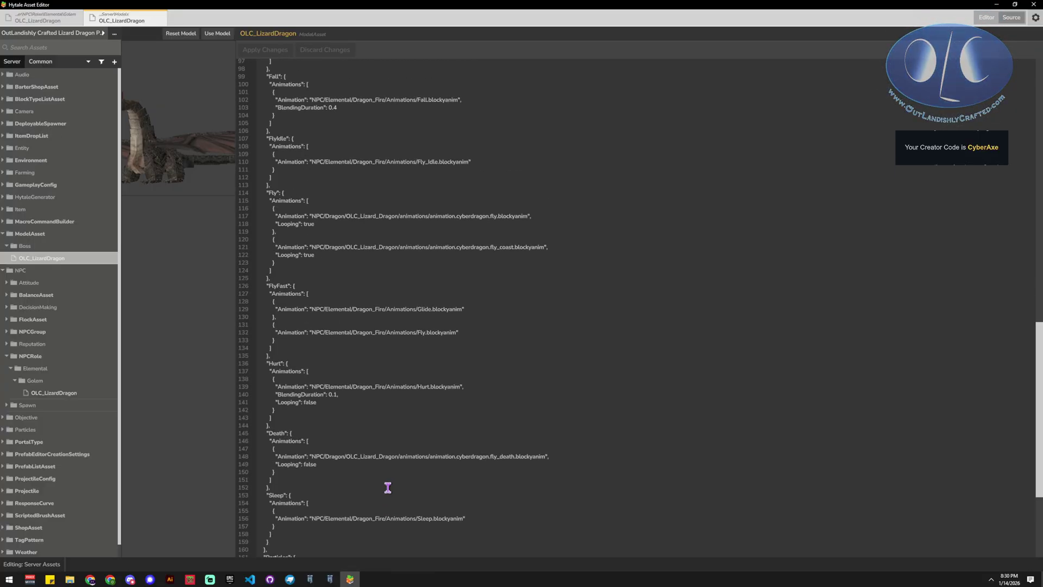
- Apply the OLC_LizardDragon model to the player character and try moving around with it in the Hytale game
{"action": "left_click", "coordinate": [987, 18]}
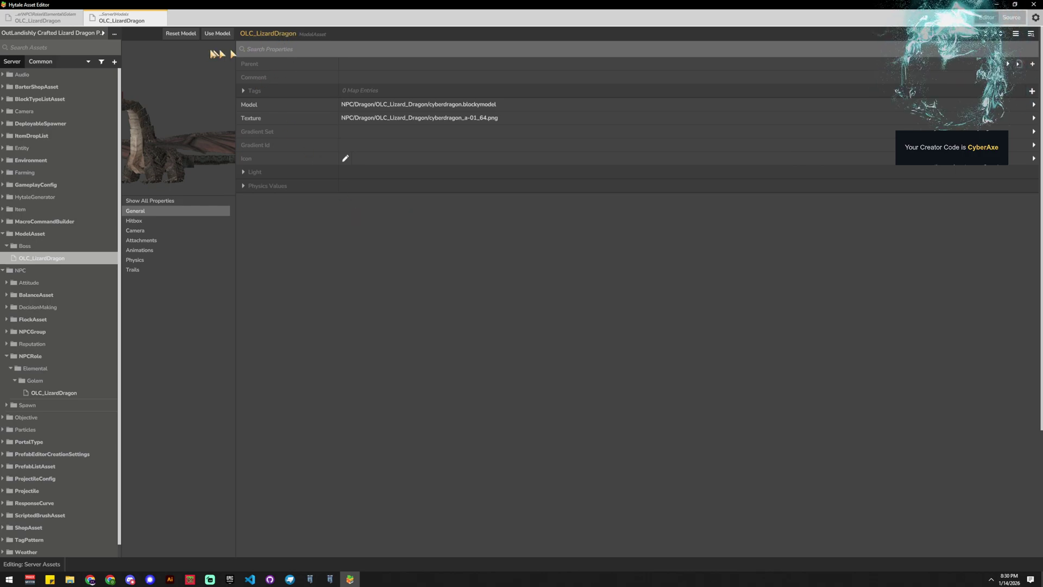
{"action": "left_click_drag", "start_coordinate": [202, 124], "coordinate": [182, 133]}
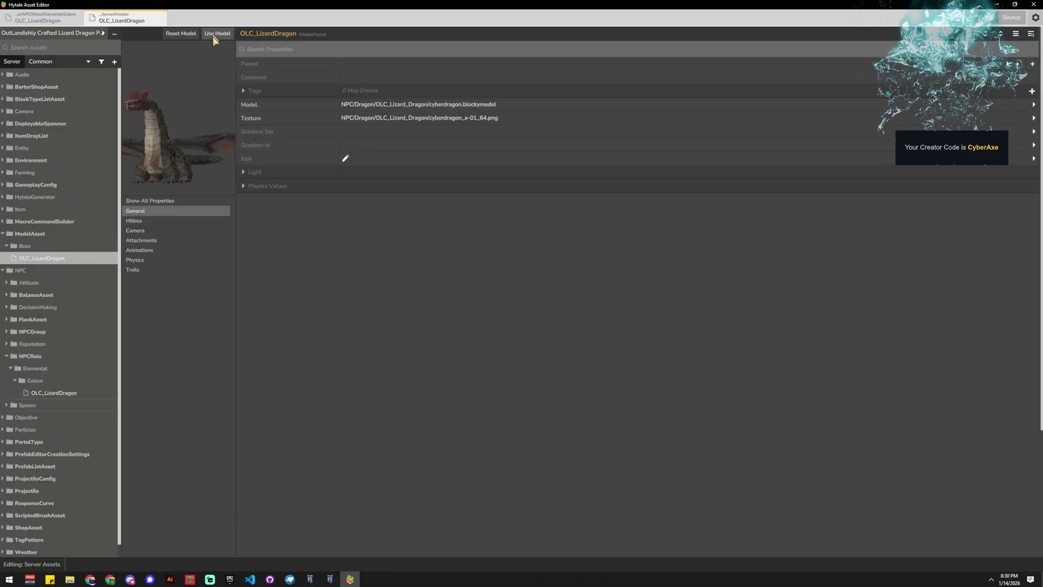
{"action": "double_click", "coordinate": [272, 4]}
{"action": "left_click", "coordinate": [272, 4]}
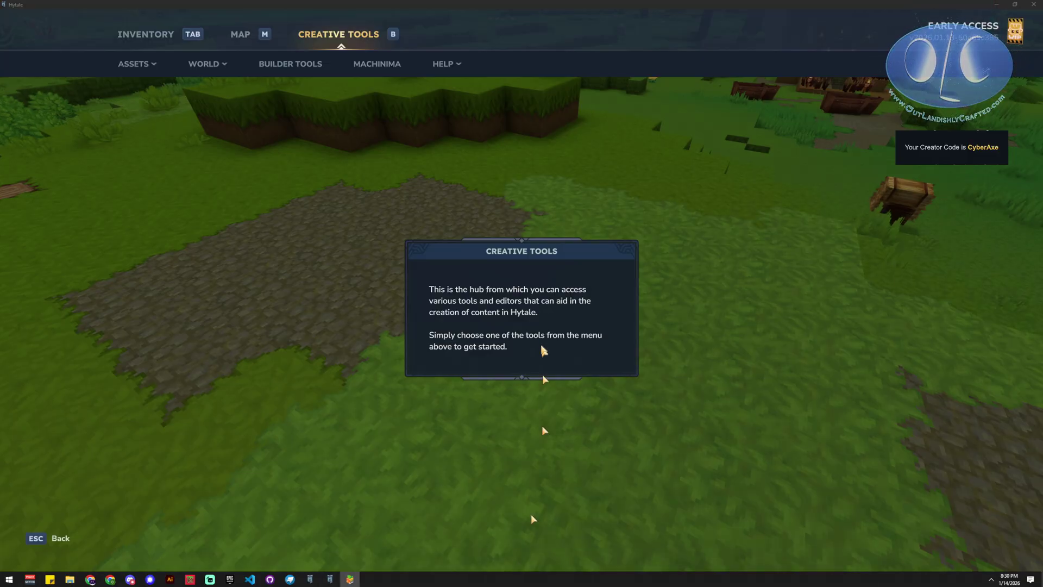
{"action": "key", "text": "Escape"}
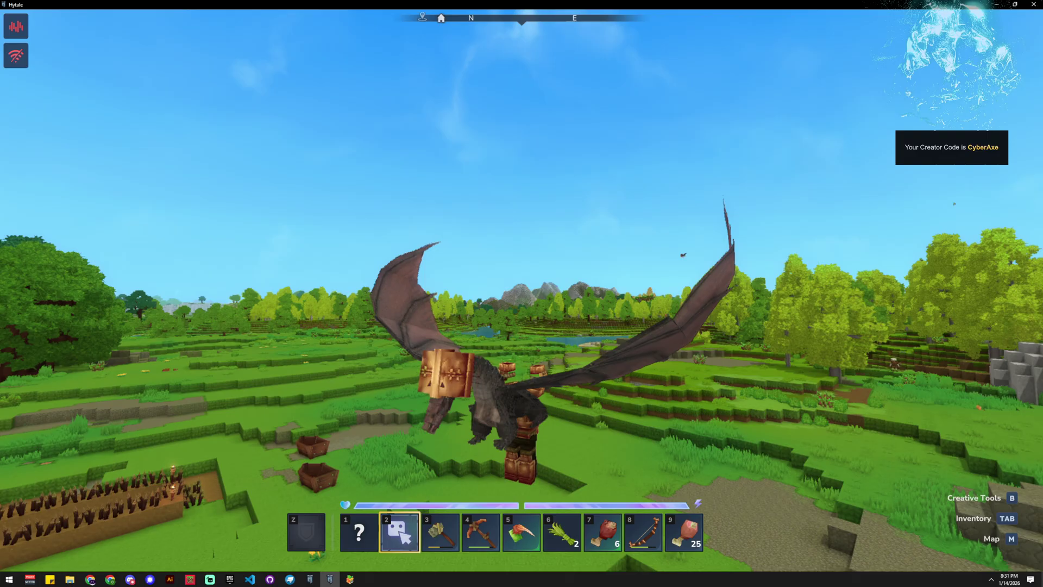
{"action": "key", "text": "w"}
{"action": "key", "text": "w"}
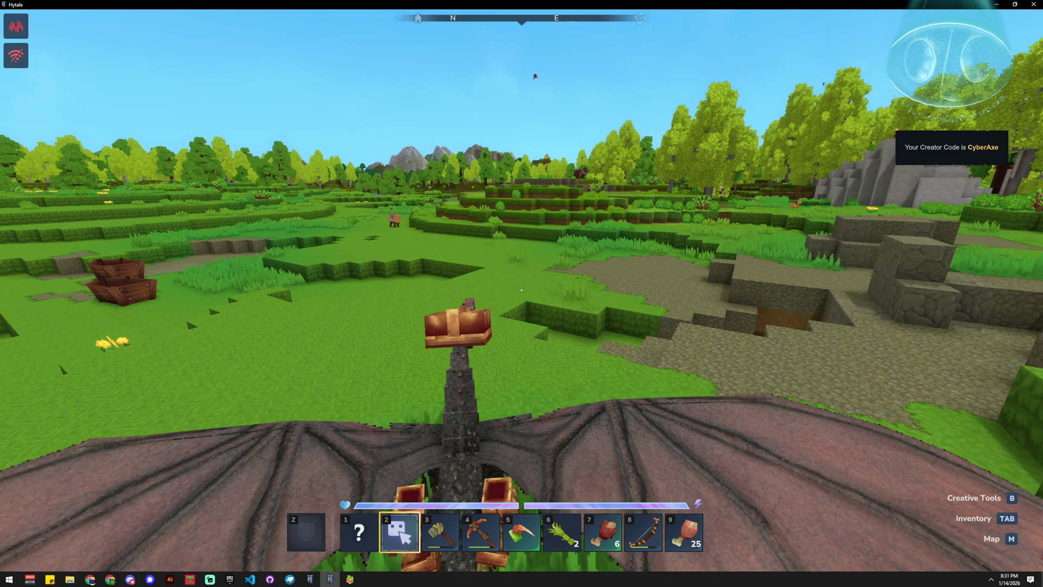
- Reset the player character to its original model and return to the game world
{"action": "key", "text": "Tab"}
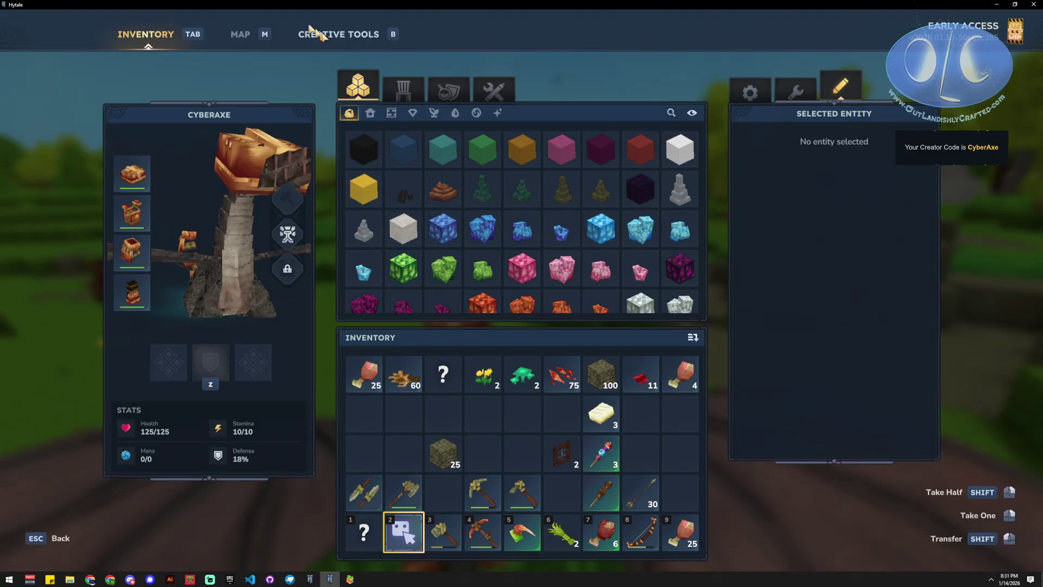
{"action": "left_click", "coordinate": [312, 33]}
{"action": "left_click", "coordinate": [207, 64]}
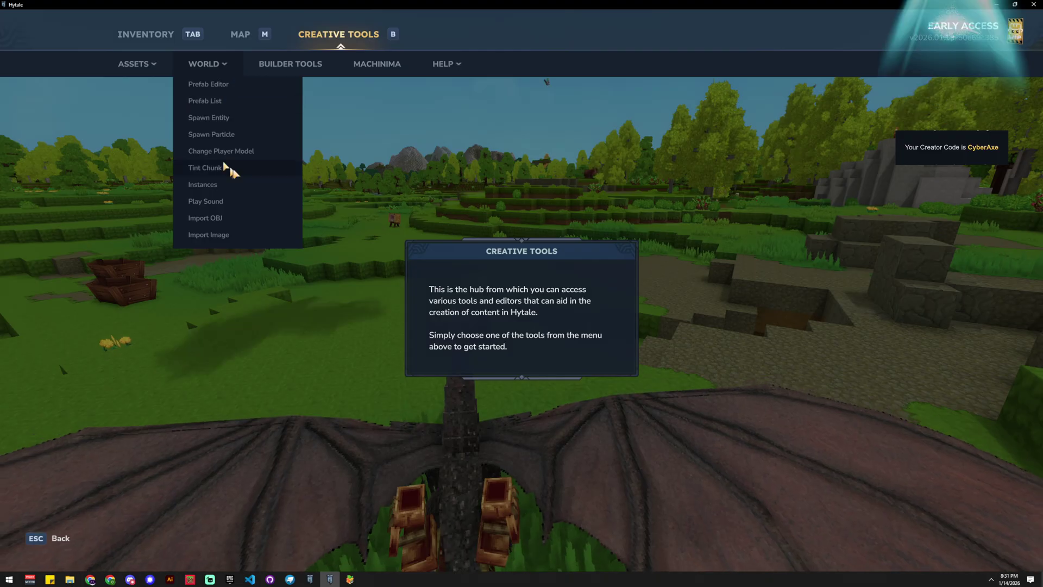
{"action": "left_click", "coordinate": [136, 63]}
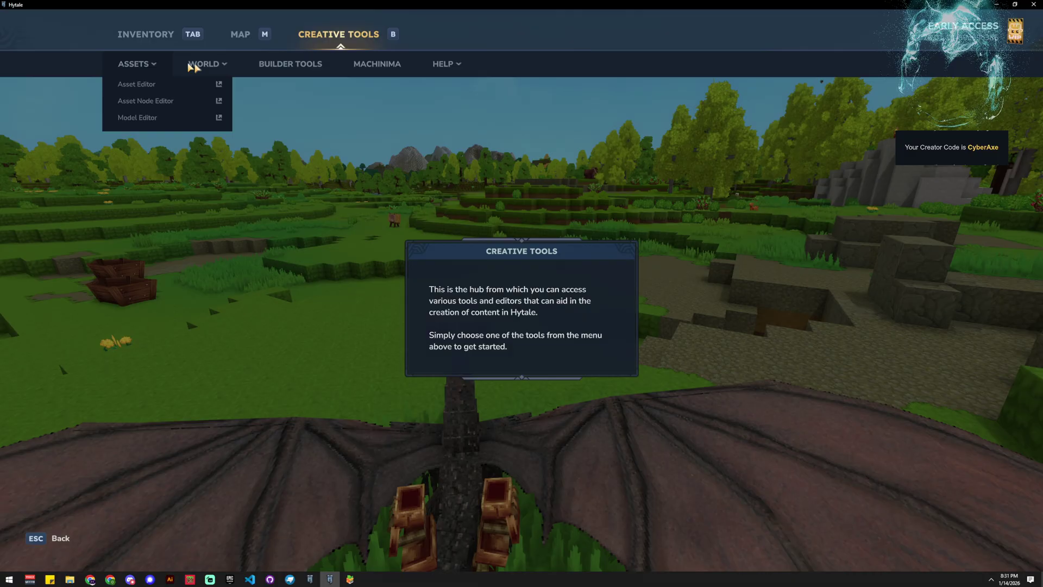
{"action": "left_click", "coordinate": [192, 67]}
{"action": "left_click", "coordinate": [167, 425]}
{"action": "left_click", "coordinate": [175, 489]}
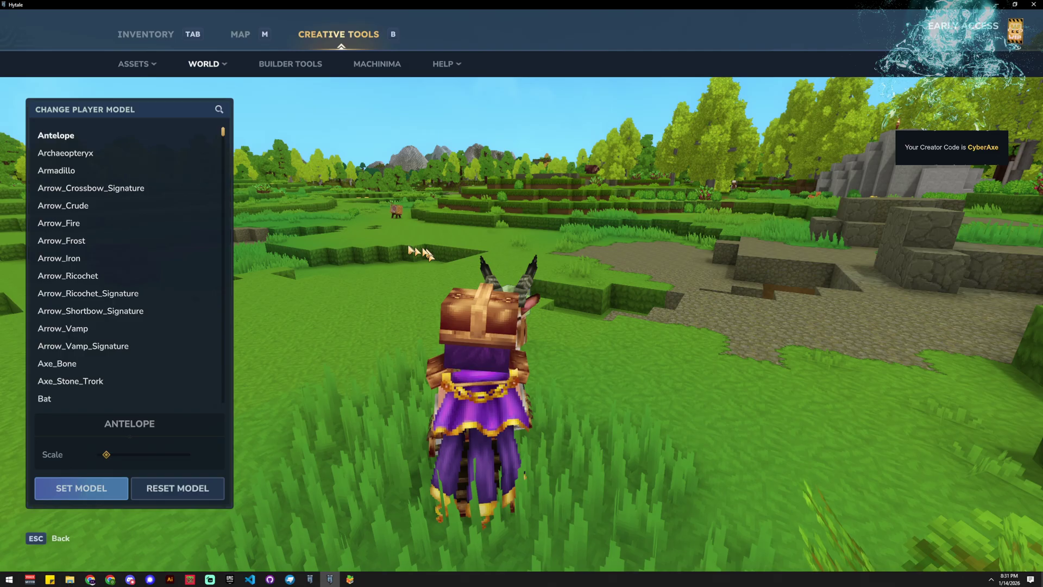
{"action": "key", "text": "Escape"}
{"action": "key", "text": "w"}
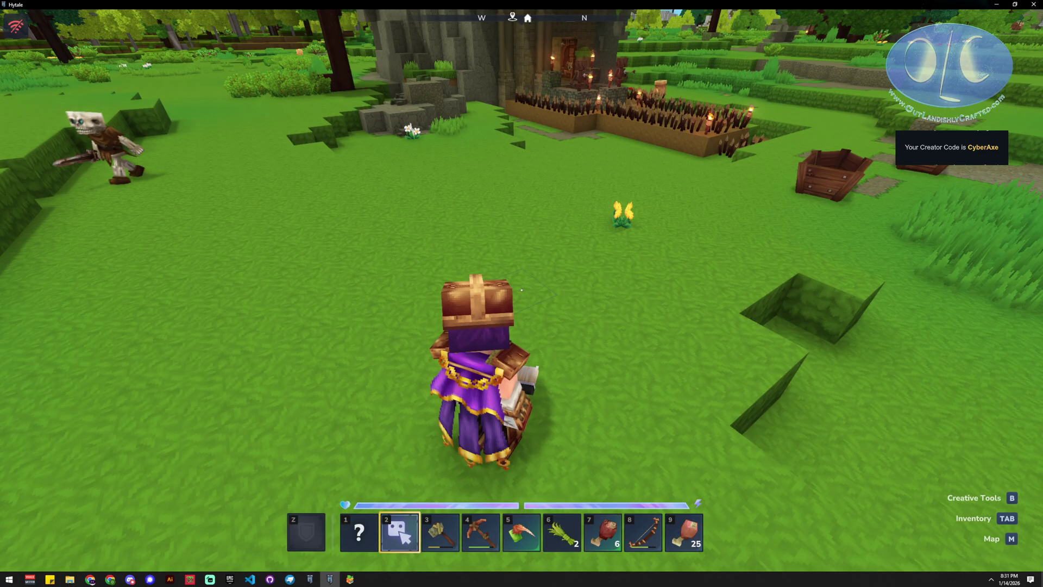
- Search the spawnable NPCs for "drag" and spawn one OLC_LizardDragon in the world
{"action": "key", "text": "b"}
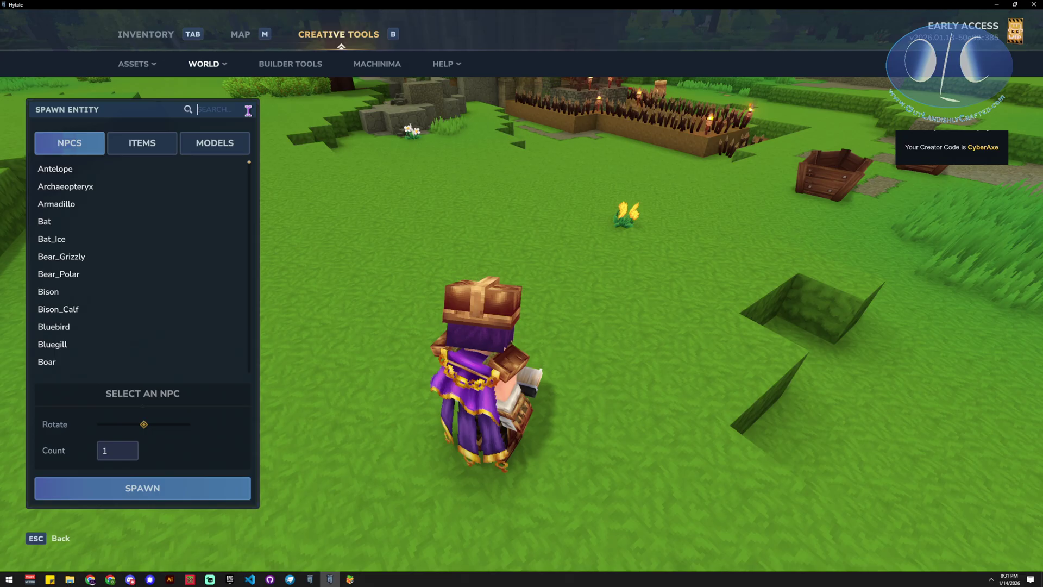
{"action": "type", "text": "drag"}
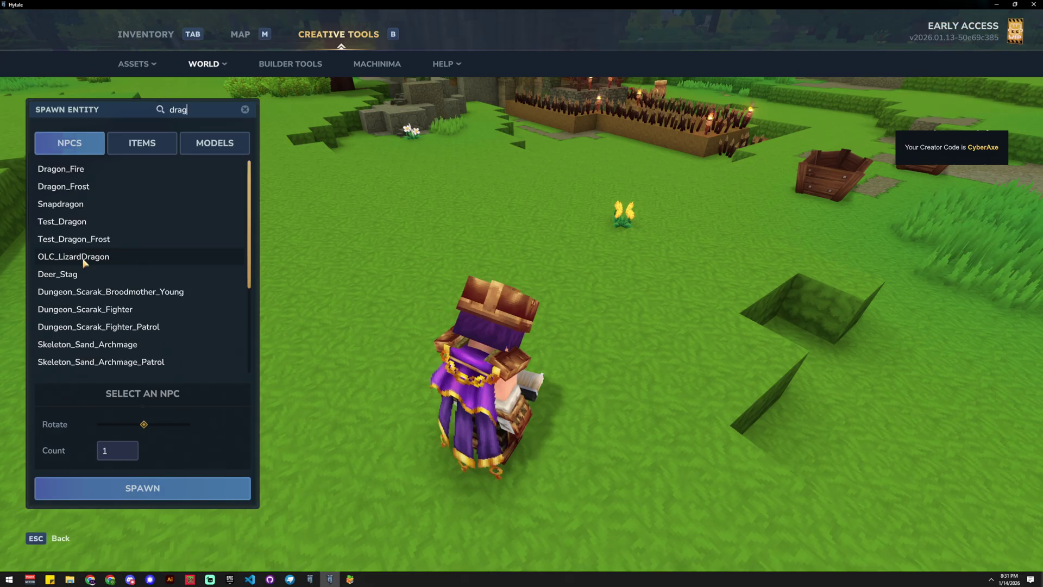
{"action": "double_click", "coordinate": [84, 260]}
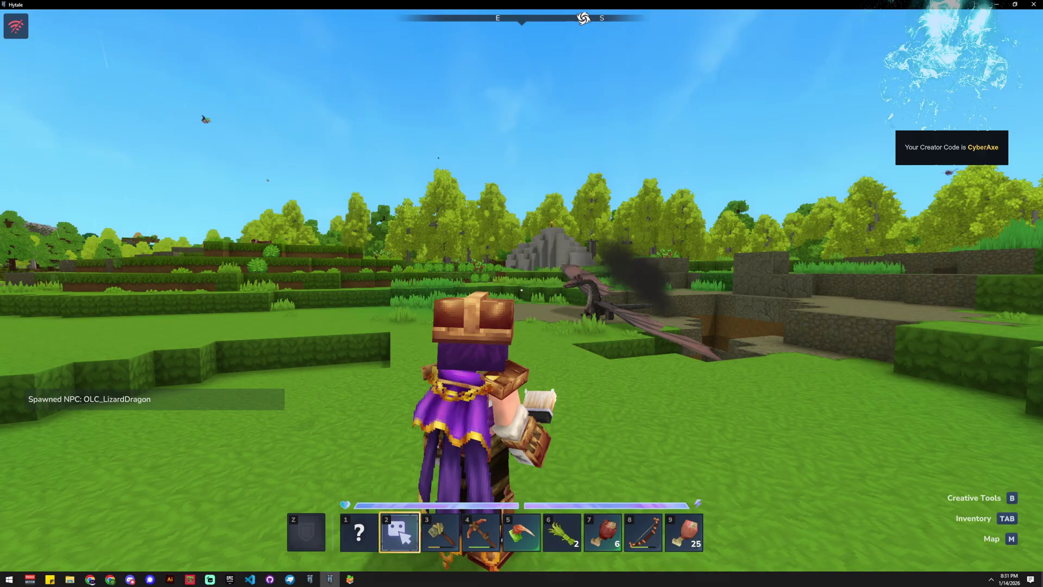
- Spawn another OLC_LizardDragon NPC near the player, filtering the entities by "drag"
{"action": "key", "text": "b"}
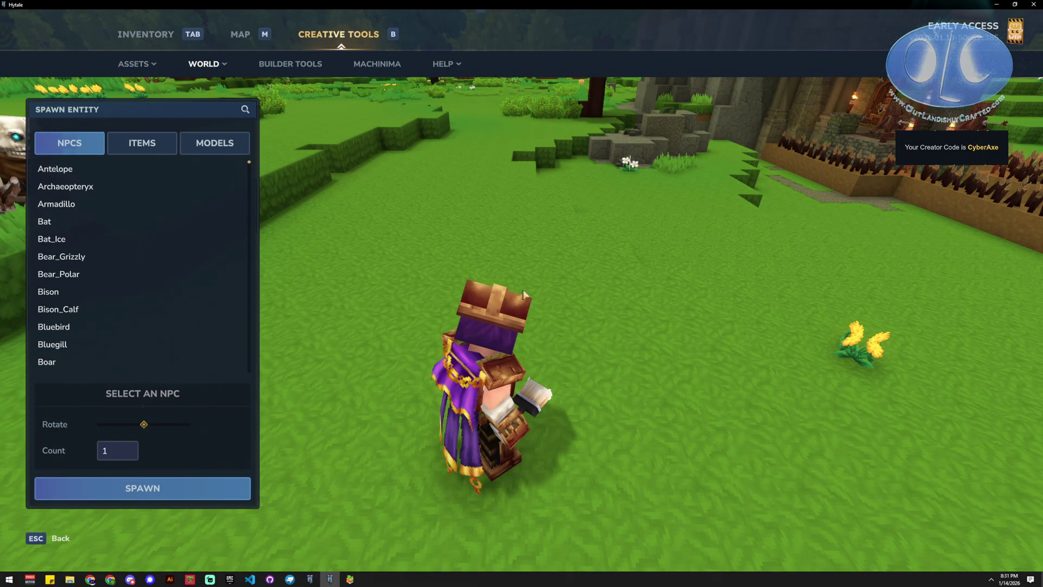
{"action": "scroll", "coordinate": [245, 114], "scroll_direction": "down", "scroll_amount": 2}
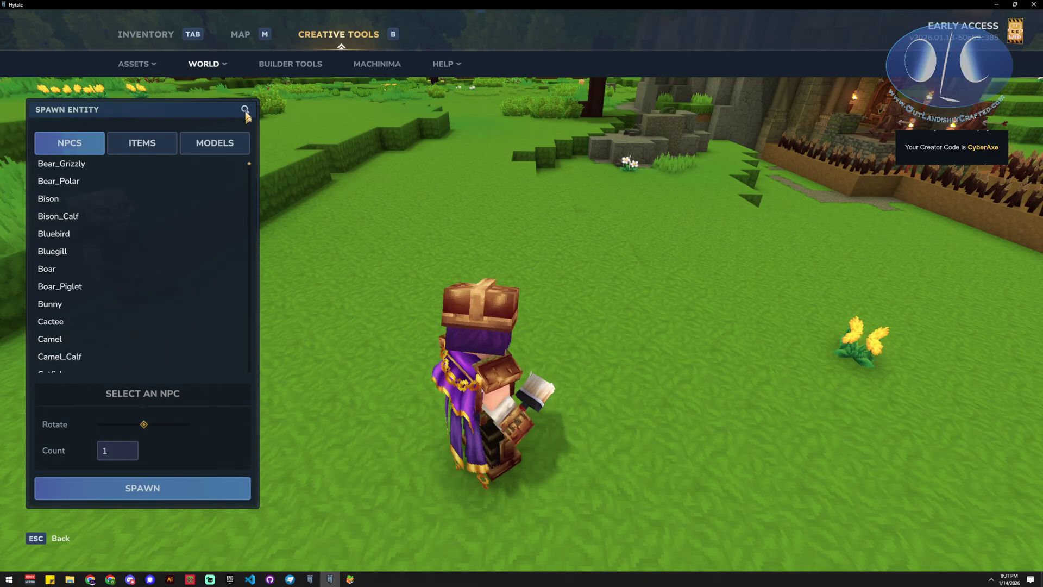
{"action": "left_click", "coordinate": [246, 109]}
{"action": "type", "text": "drag"}
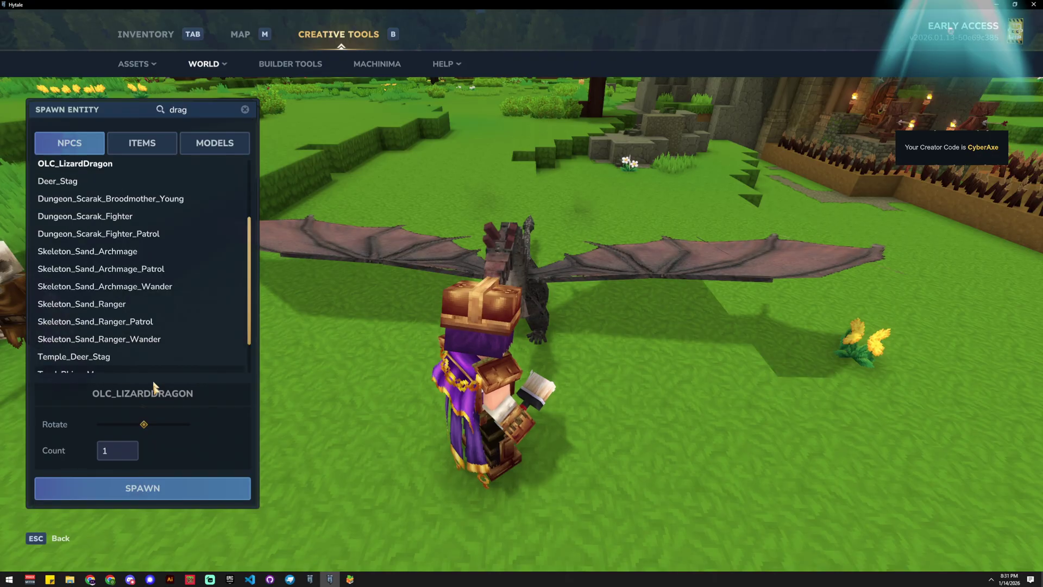
{"action": "left_click", "coordinate": [142, 488]}
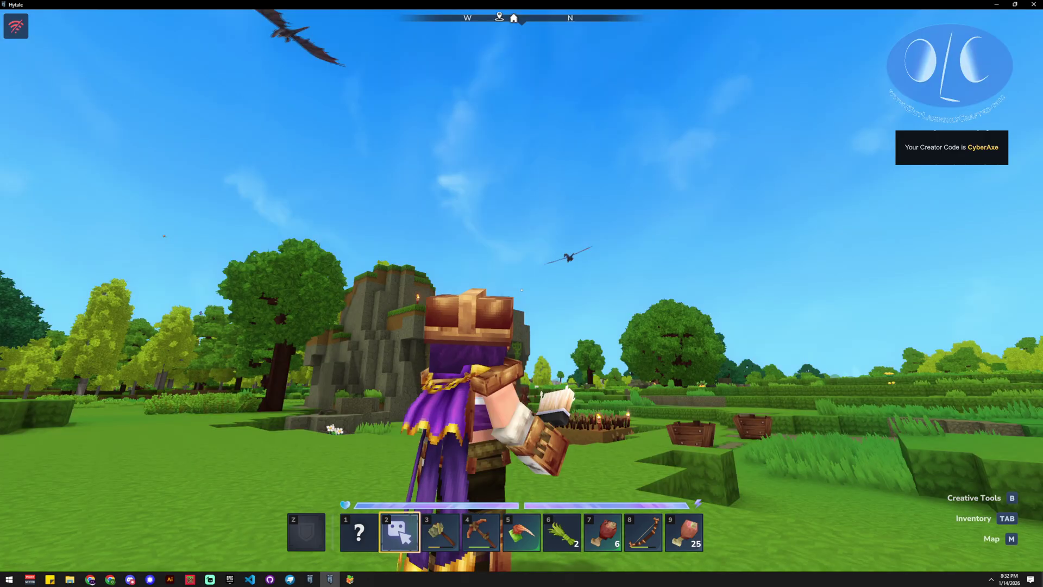
- Remove the invalid OLC_Space_Gun_A item from the first hotbar slot and return to the game world
{"action": "key", "text": "Tab"}
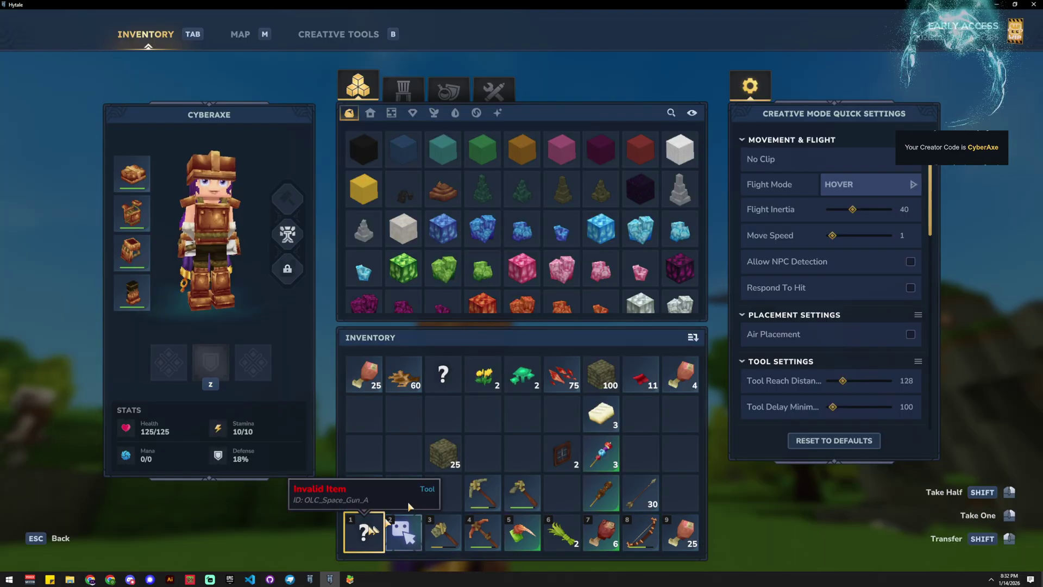
{"action": "left_click", "coordinate": [386, 523]}
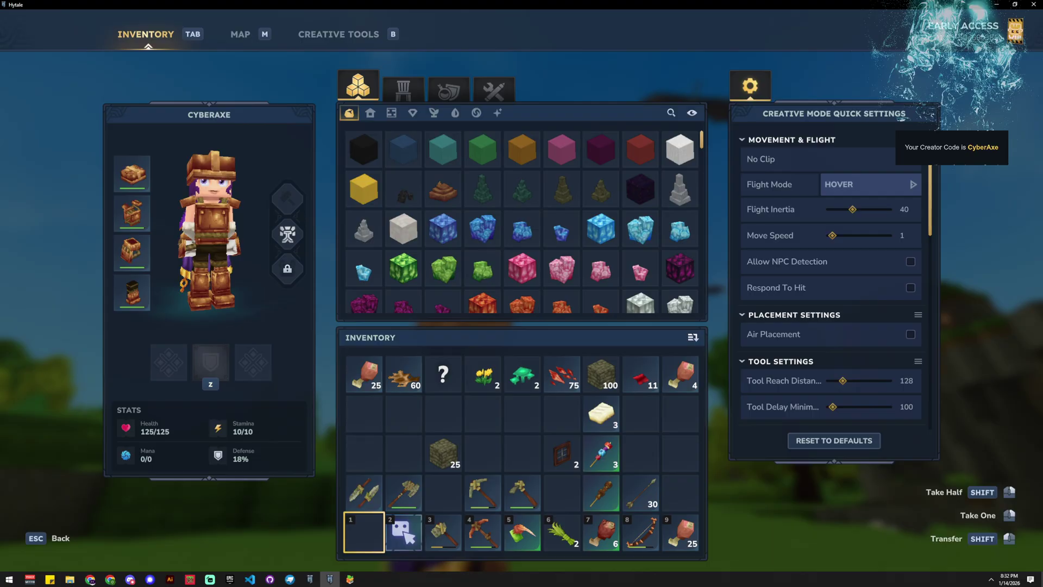
{"action": "key", "text": "Escape"}
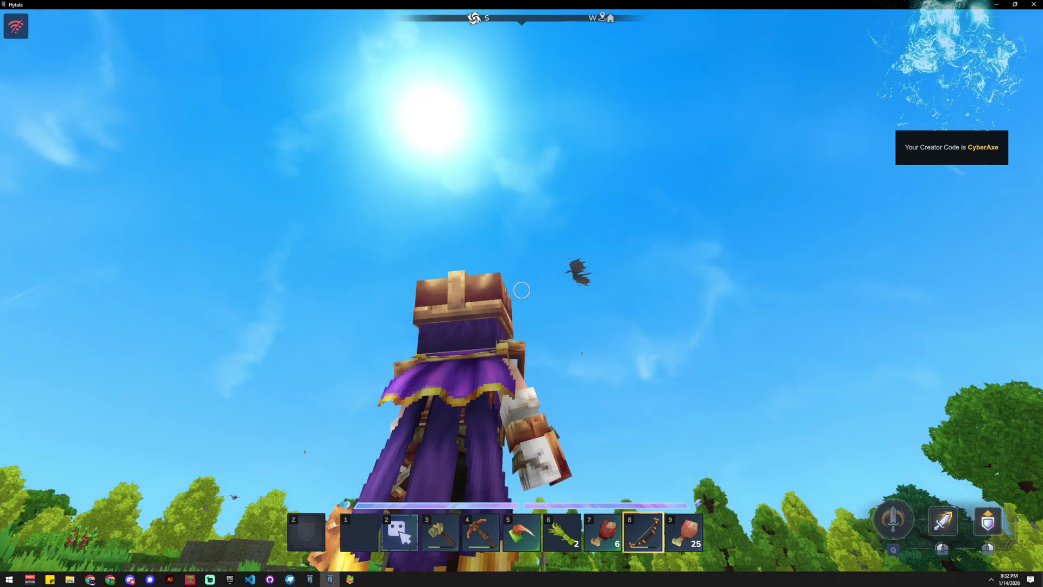
- Equip the Entity Grabber Tool, choose the OLC_LizardDragon NPC for spawning and set the spawn count to 15
{"action": "key", "text": "2"}
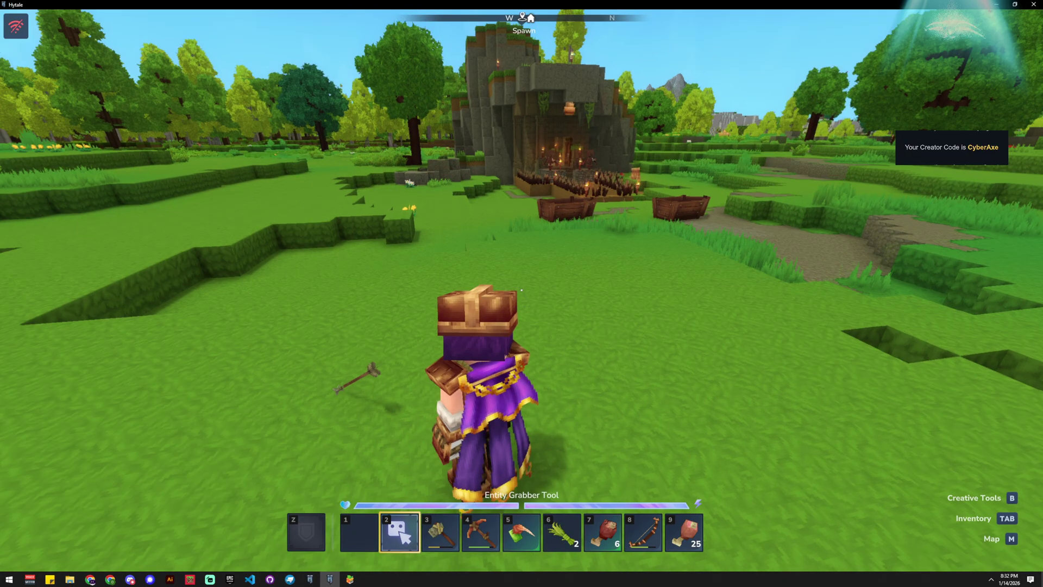
{"action": "key", "text": "b"}
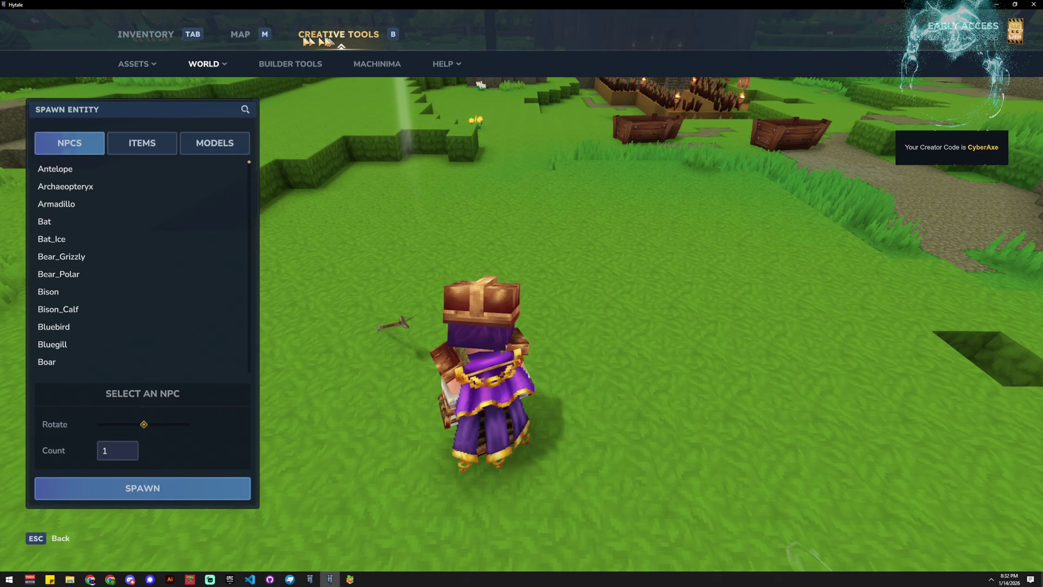
{"action": "left_click", "coordinate": [245, 109]}
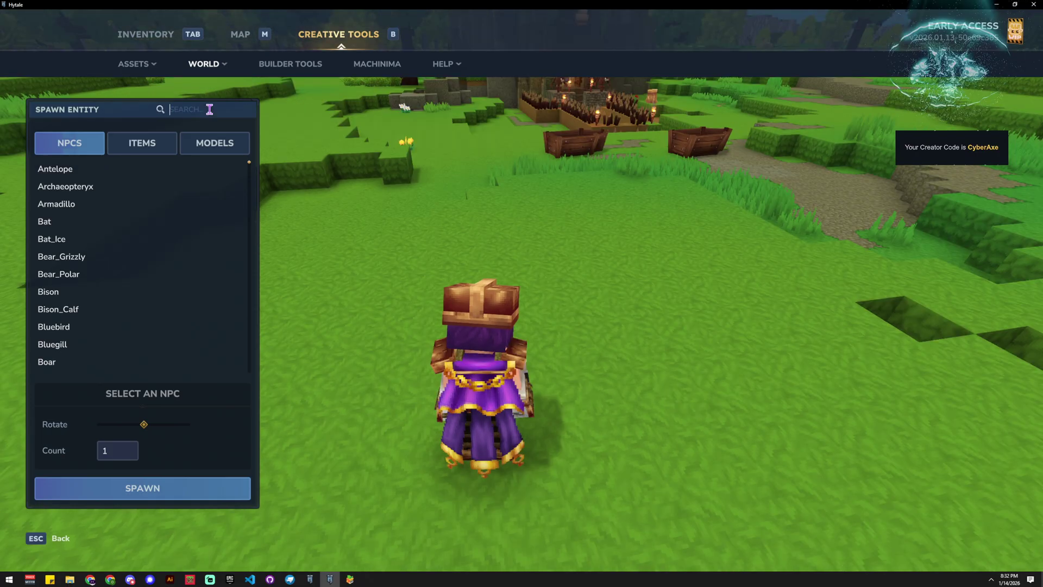
{"action": "type", "text": "drag"}
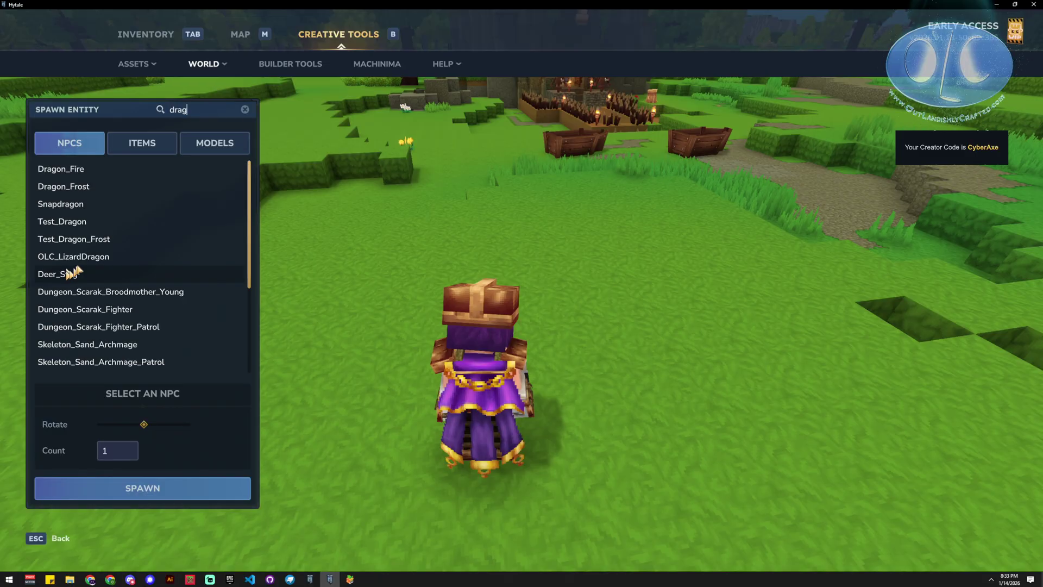
{"action": "left_click", "coordinate": [73, 256]}
{"action": "left_click", "coordinate": [117, 450]}
{"action": "type", "text": "5"}
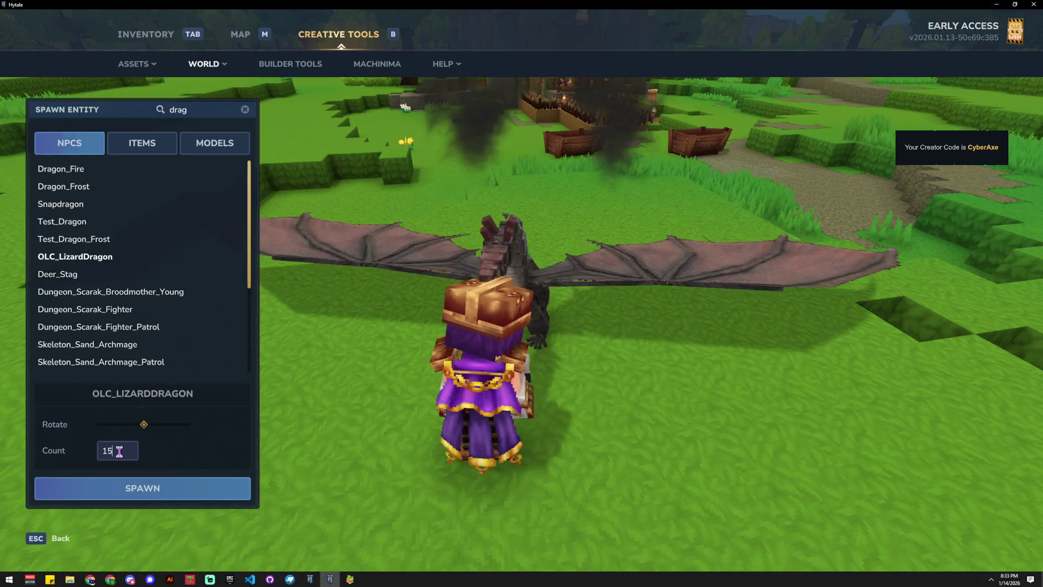